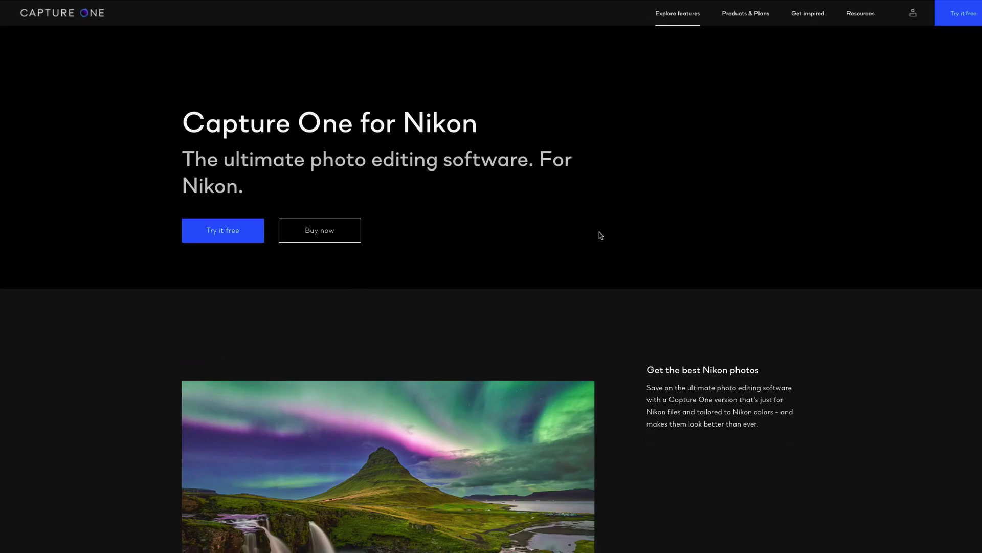
# Scroll the Capture One for Nikon page past 'Take creative control' and 'Join the Nikon pros' to the footer
pyautogui.scroll(-5, 600, 232)
pyautogui.scroll(-10, 599, 232)
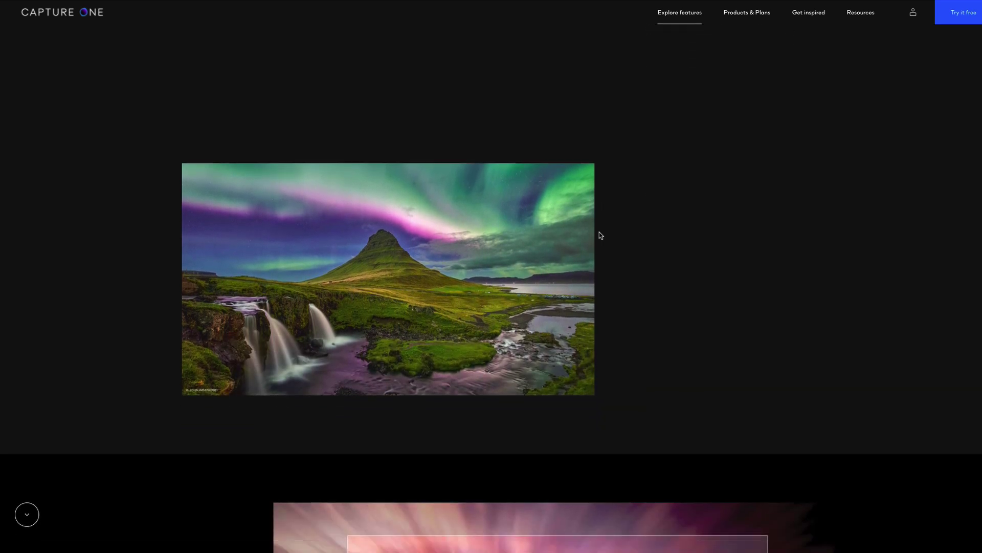
pyautogui.scroll(-10, 600, 231)
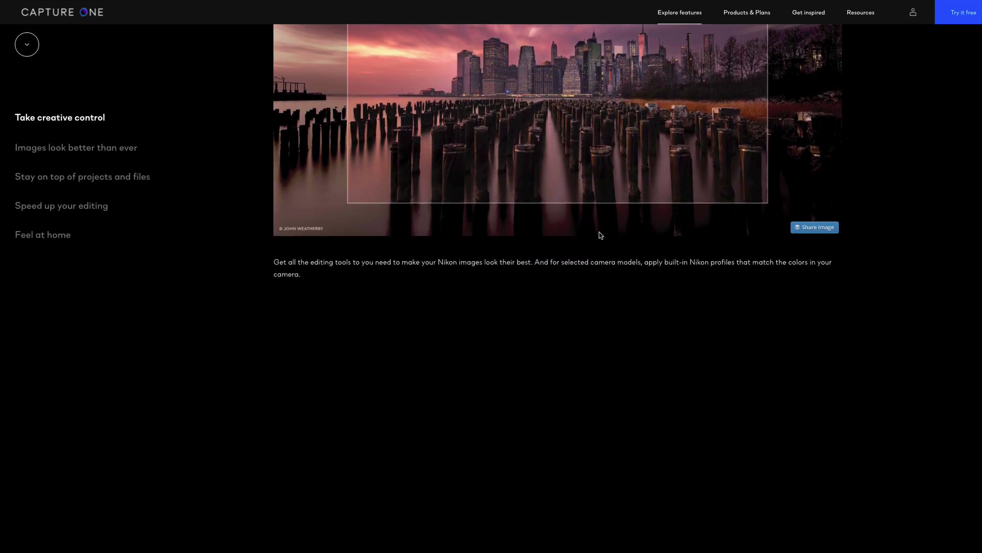
pyautogui.scroll(-8, 601, 235)
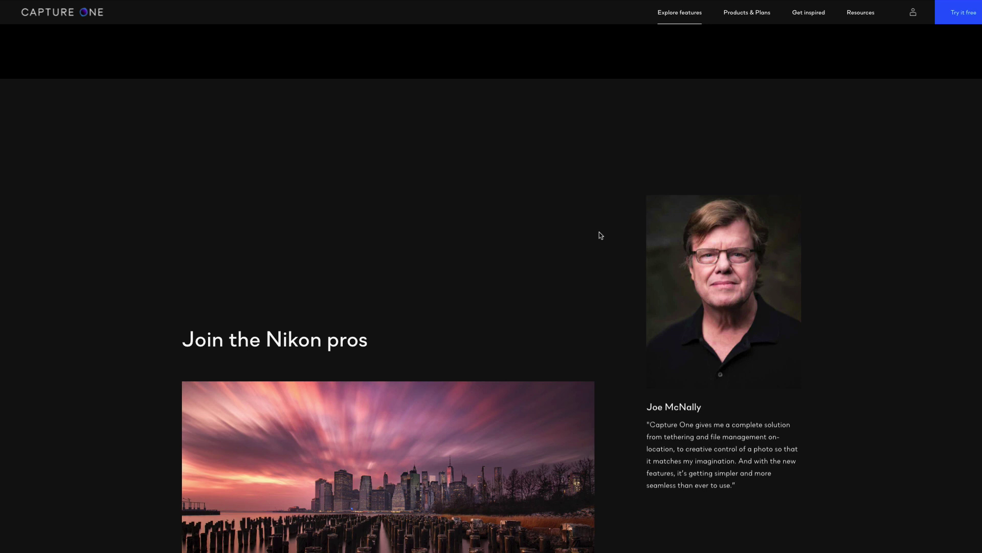
pyautogui.scroll(-10, 600, 232)
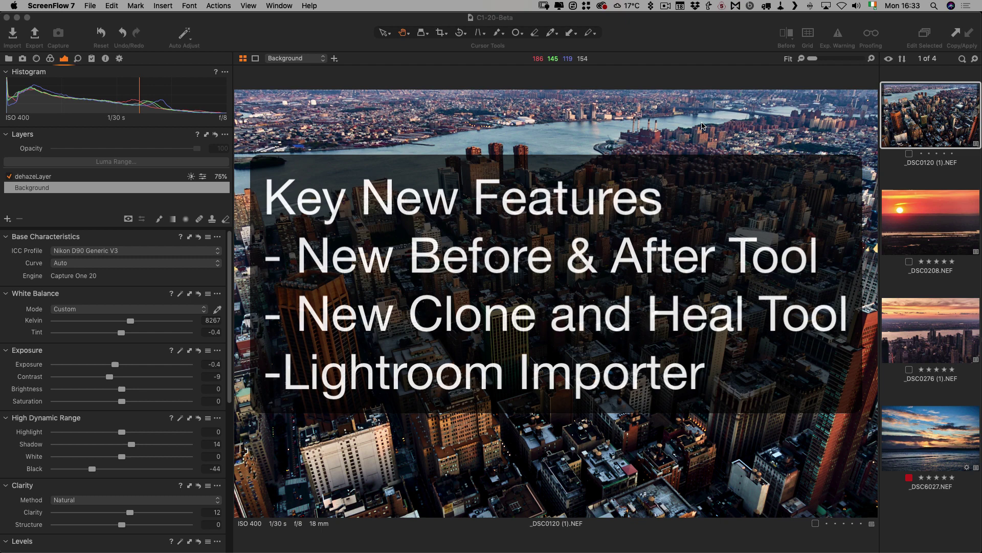
pyautogui.click(694, 81)
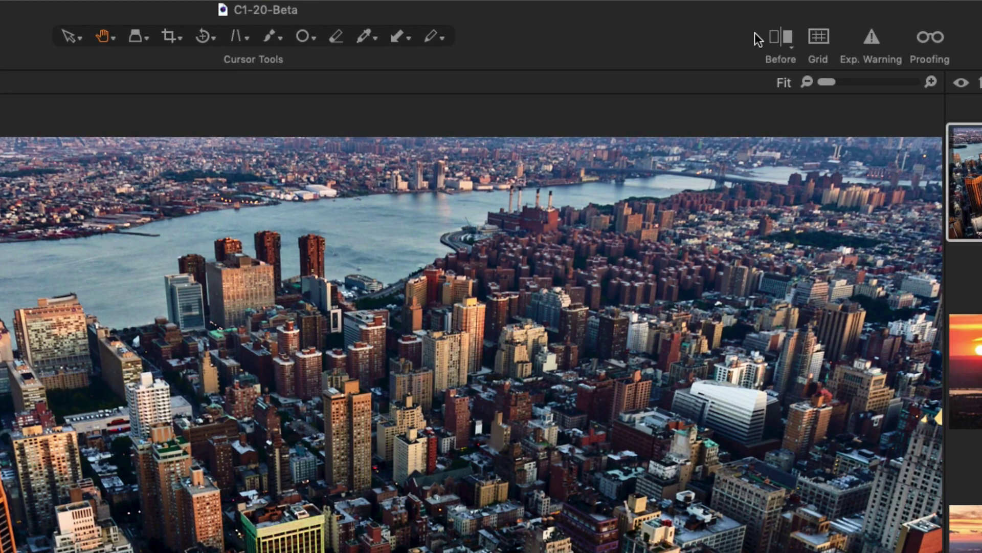
pyautogui.click(790, 37)
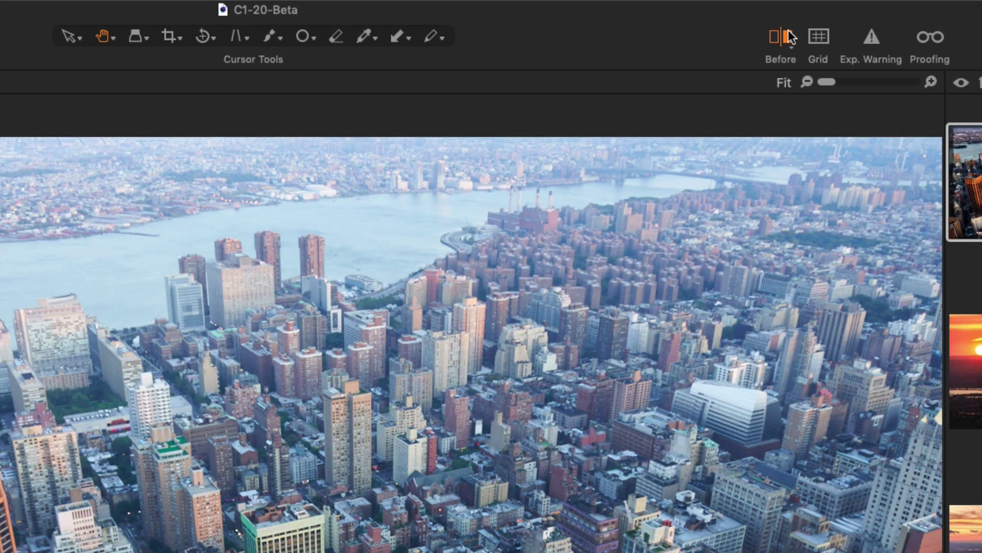
pyautogui.click(789, 33)
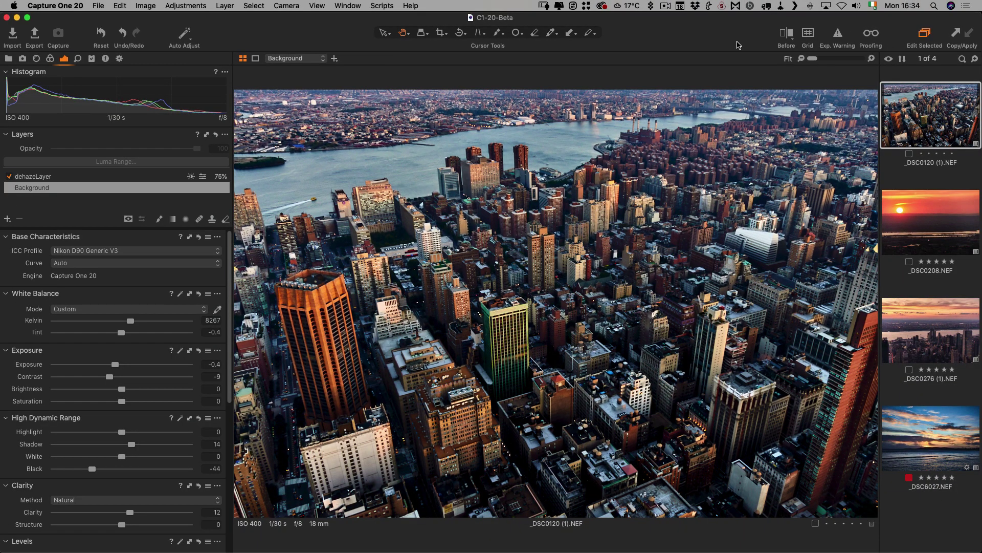
pyautogui.press('y')
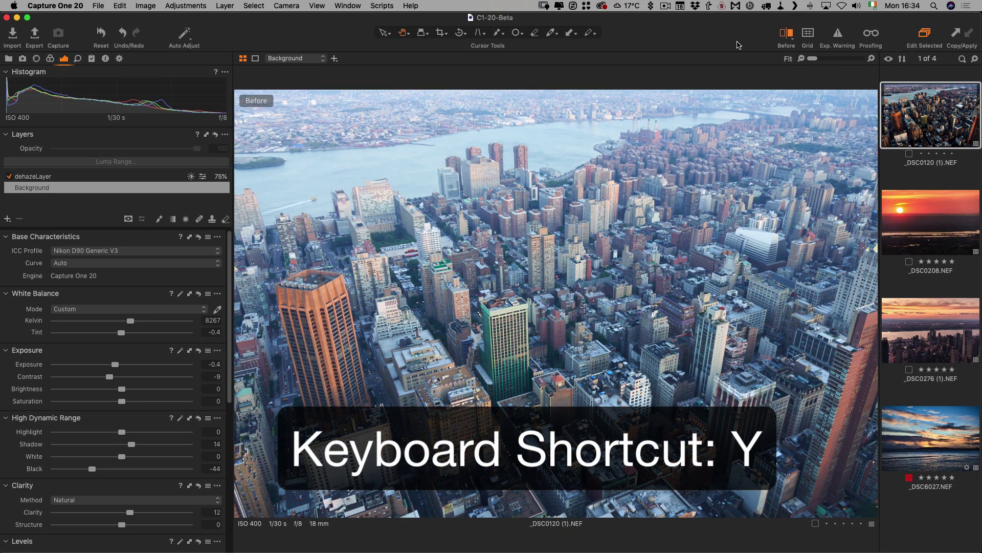
pyautogui.press('y')
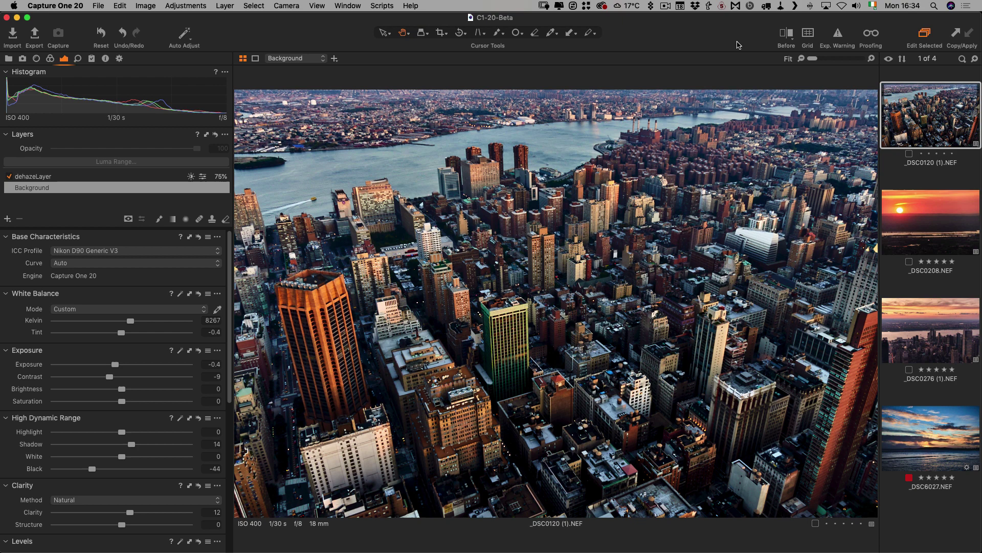
pyautogui.hotkey('shift', 'y')
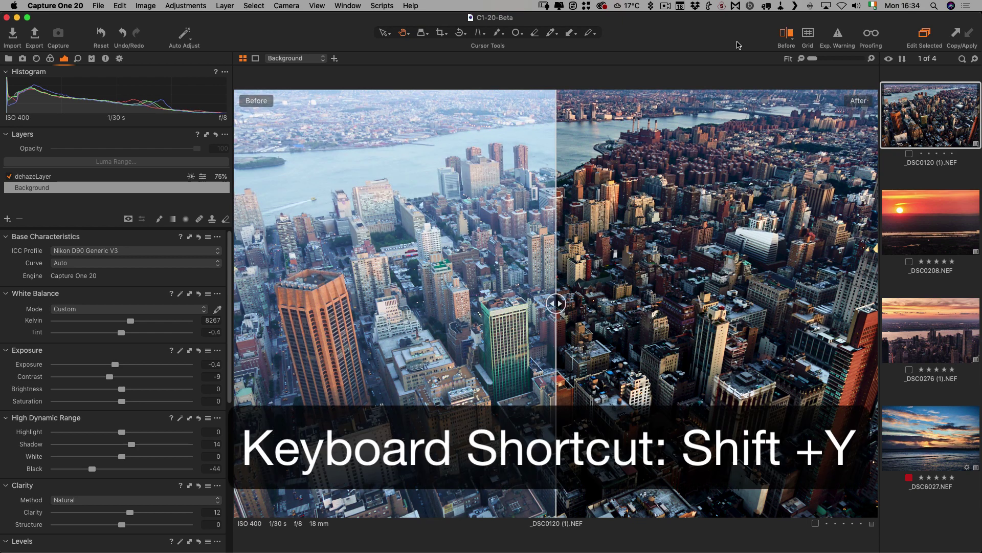
pyautogui.moveTo(557, 304); pyautogui.dragTo(580, 255)
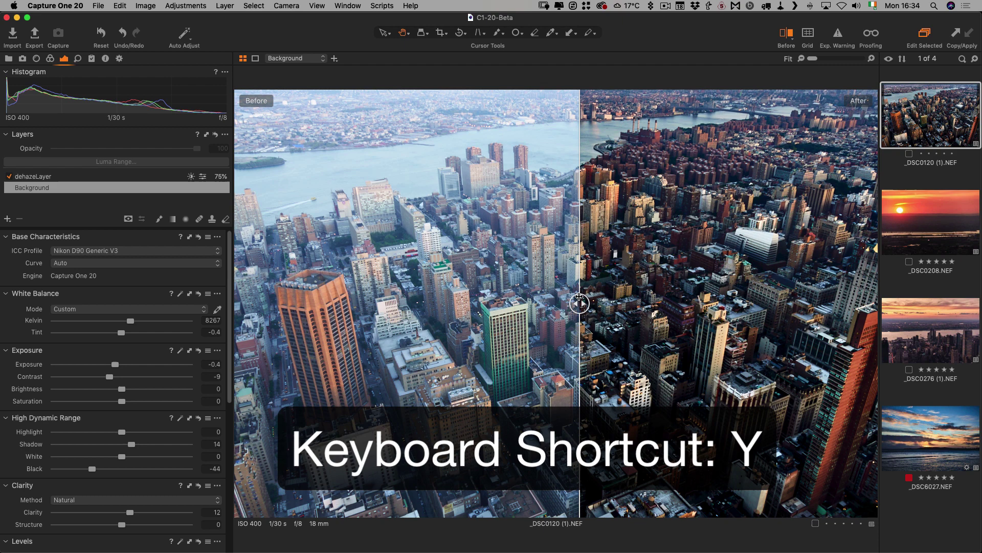
pyautogui.press('y')
pyautogui.press('y')
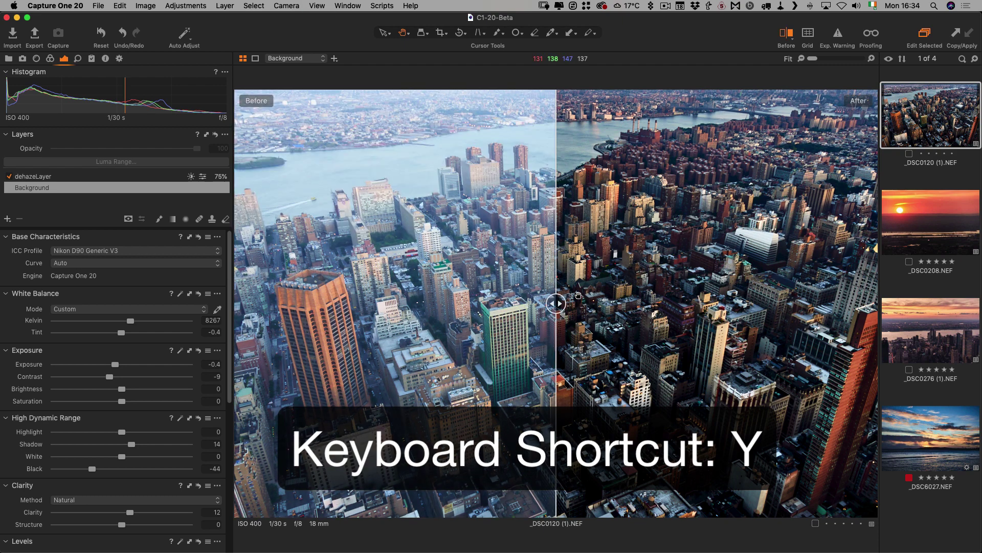
pyautogui.press('y')
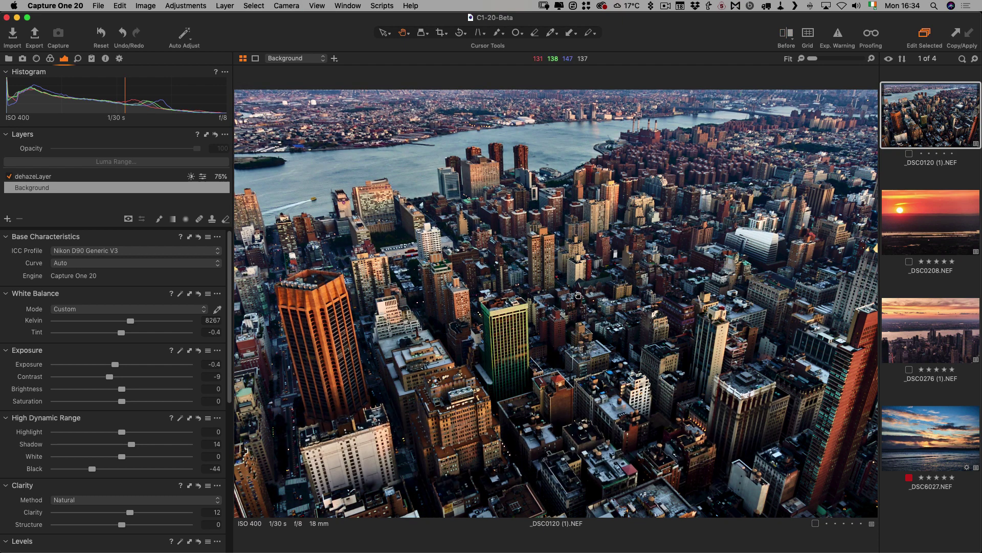
# Select all four photos and view them together, with the sunset seascape as the primary image
pyautogui.press('super+alt+v')
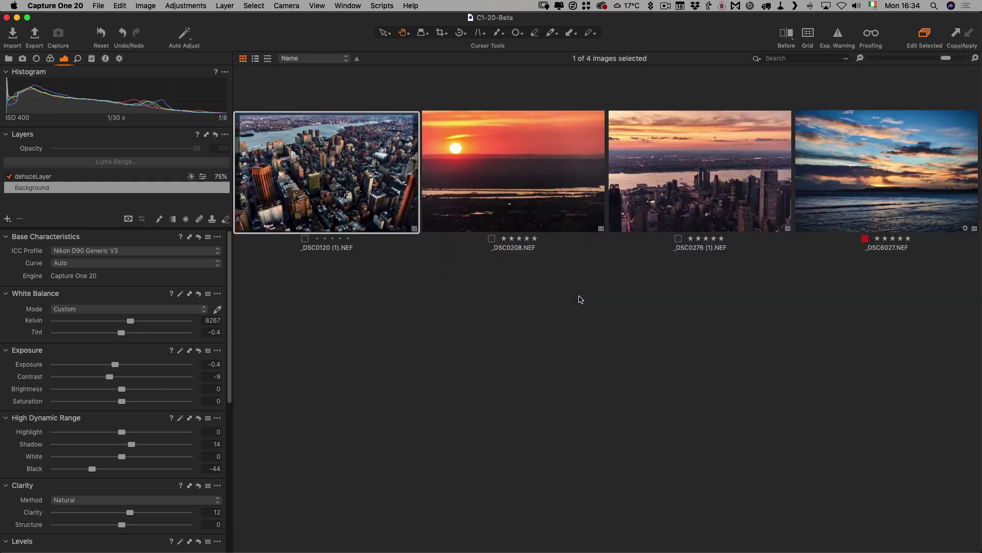
pyautogui.press('super+a')
pyautogui.click(886, 173)
pyautogui.press('super+alt+v')
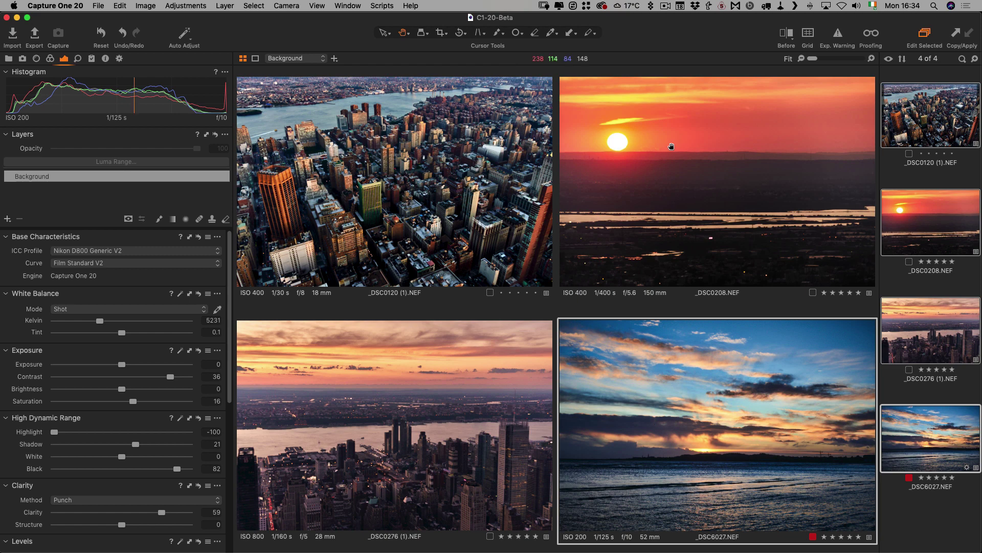
# Compare before/after splits on all four photos, then show the dusk skyline _DSC0276 (1).NEF alone
pyautogui.press('y')
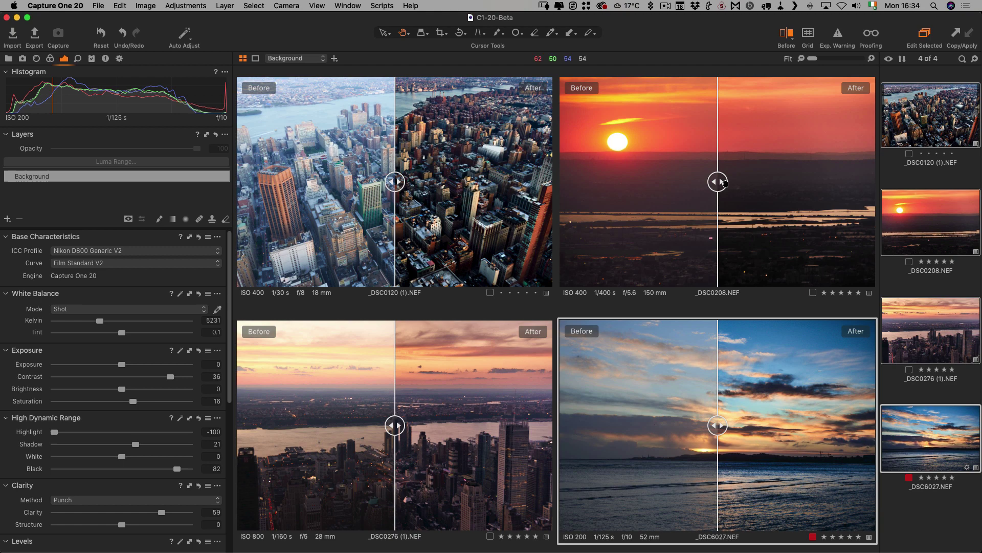
pyautogui.moveTo(718, 183); pyautogui.dragTo(752, 184)
pyautogui.press('y')
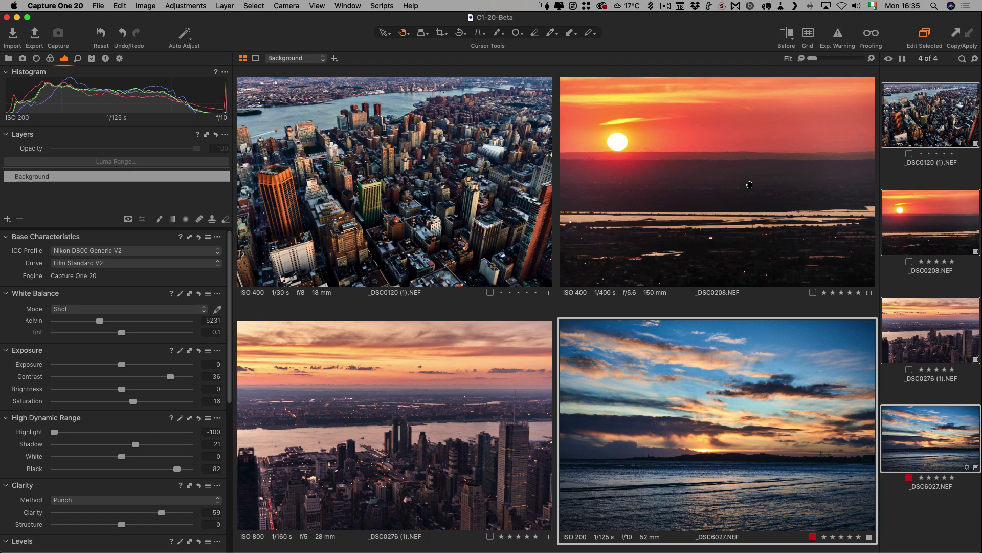
pyautogui.press('Left')
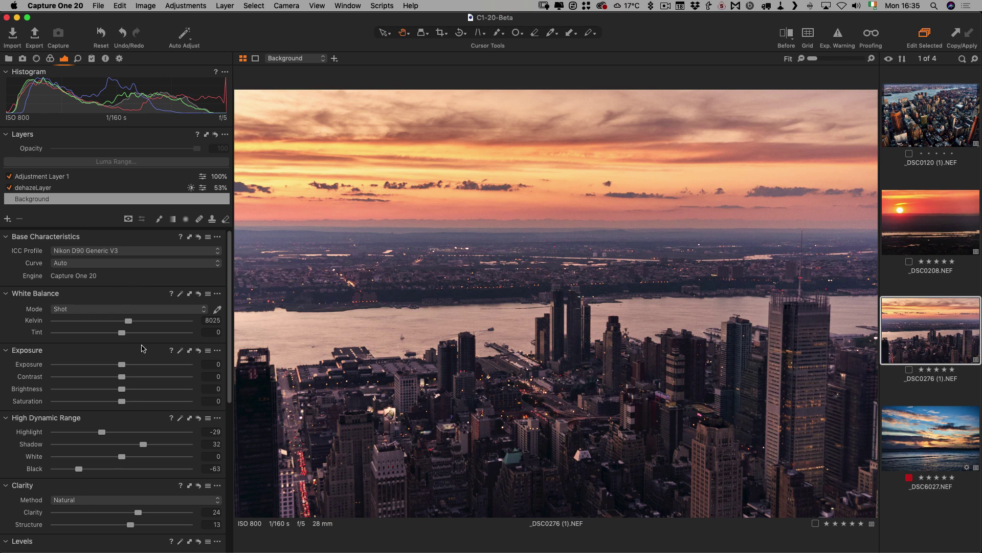
# Scroll through the dusk NYC photo's Layers tool to review Adjustment Layer 1 and the 53% dehazeLayer
pyautogui.scroll(-5, 141, 348)
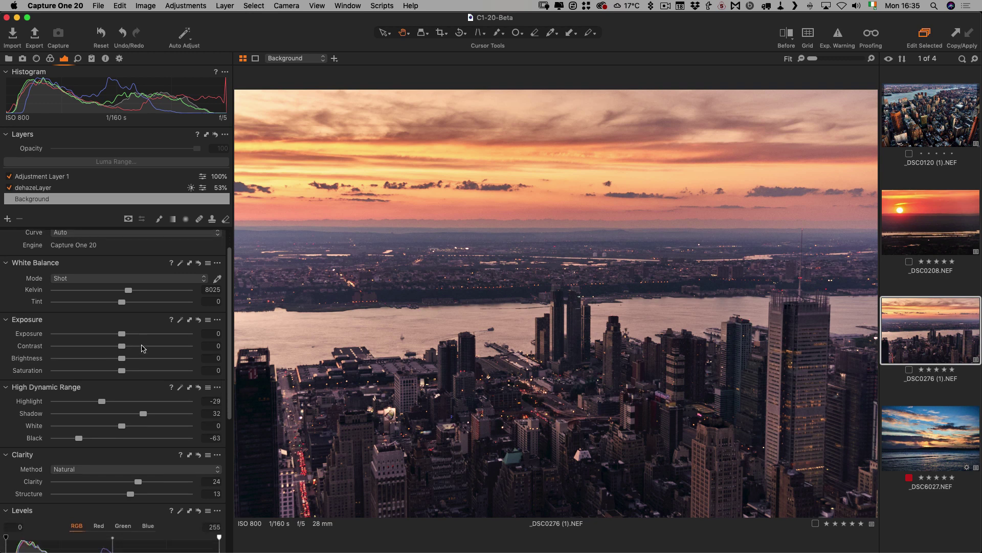
pyautogui.scroll(5, 141, 348)
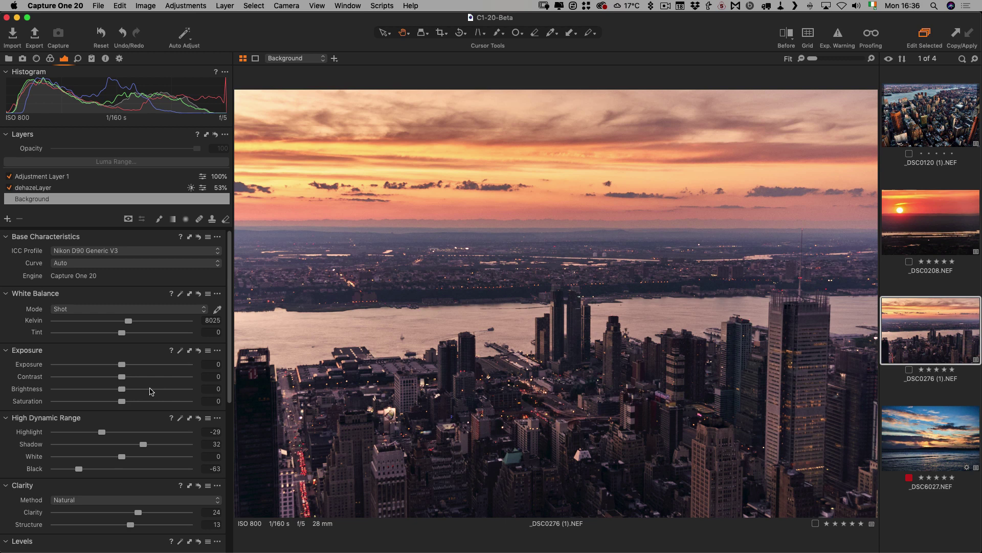
pyautogui.scroll(-1, 150, 388)
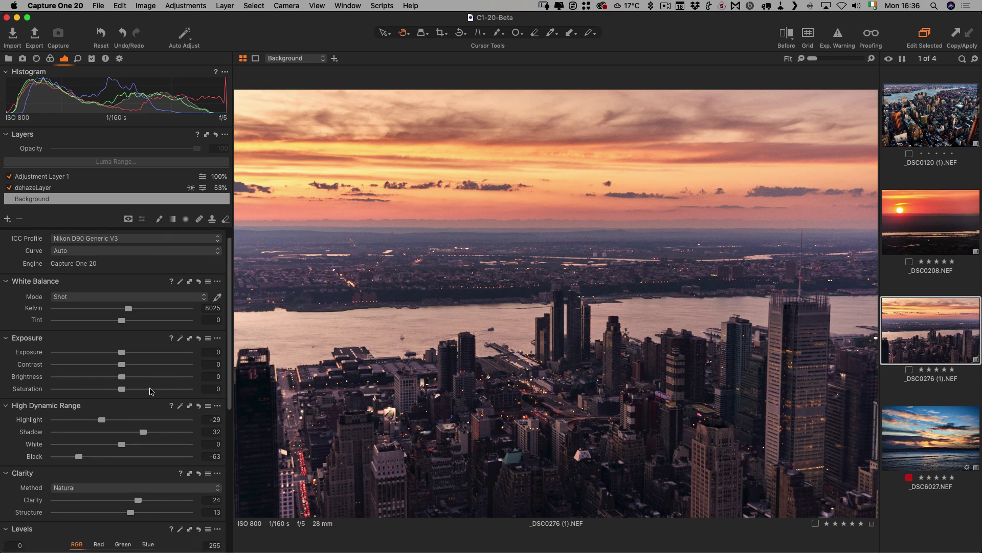
pyautogui.scroll(1, 153, 358)
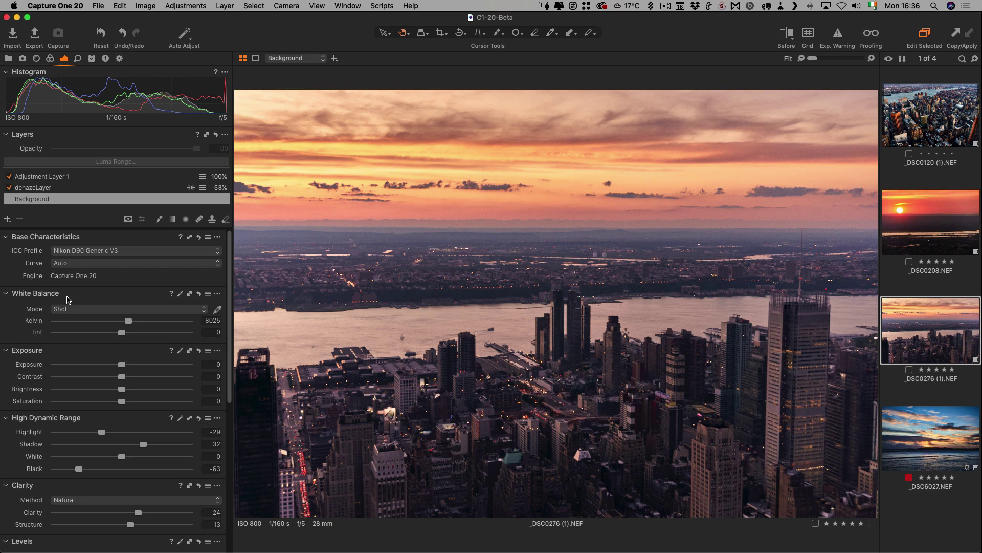
pyautogui.scroll(-10, 68, 300)
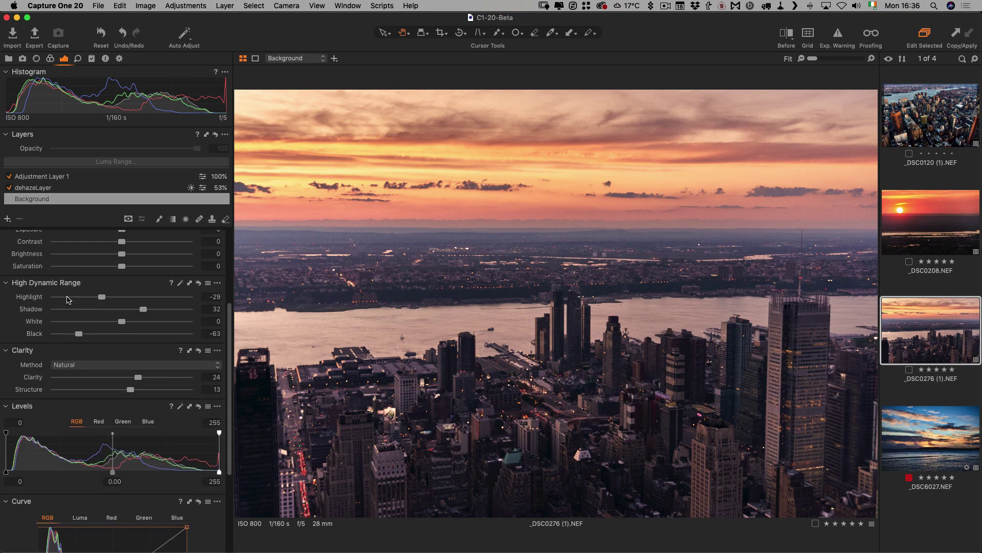
pyautogui.scroll(-3, 68, 299)
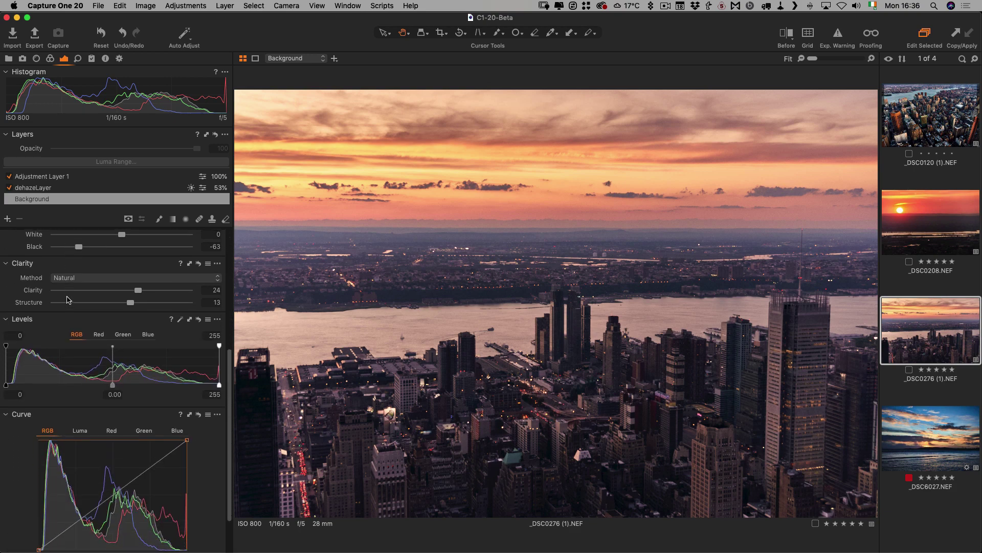
pyautogui.scroll(12, 68, 299)
pyautogui.scroll(2, 68, 299)
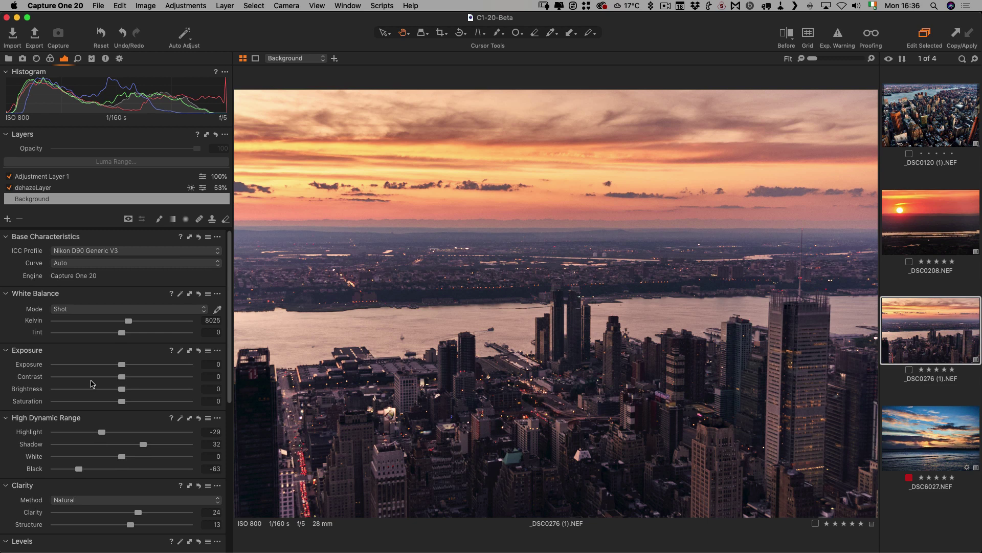
pyautogui.scroll(-10, 91, 383)
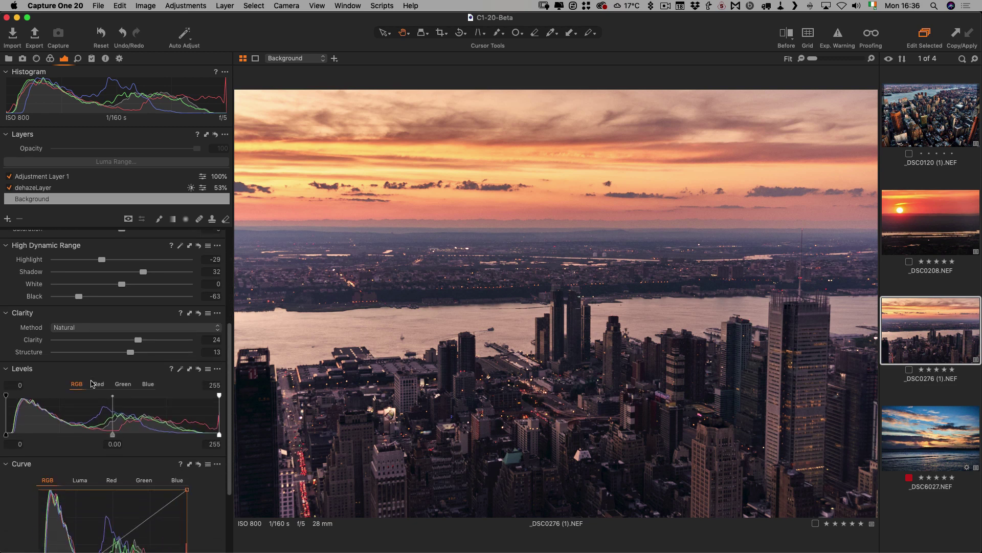
pyautogui.scroll(10, 92, 383)
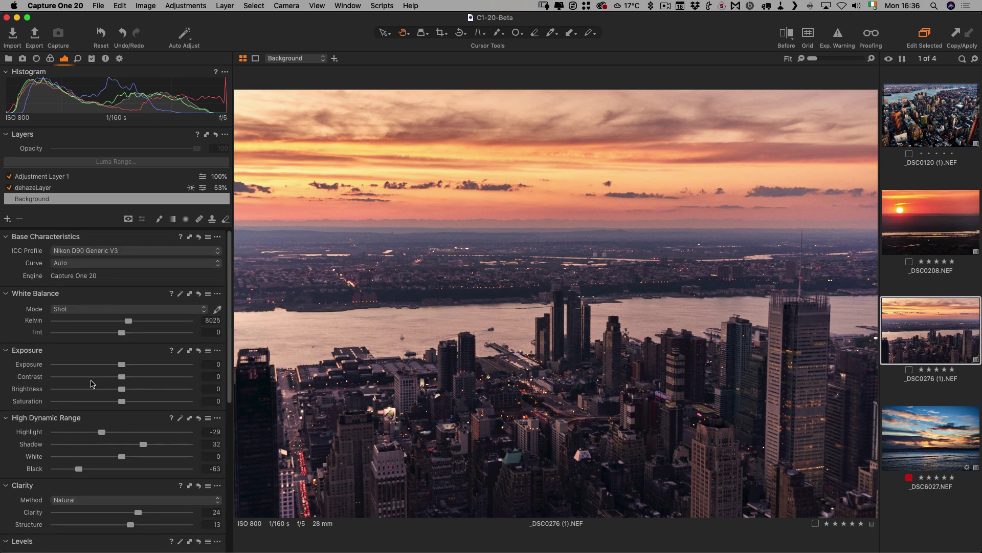
pyautogui.scroll(-4, 91, 383)
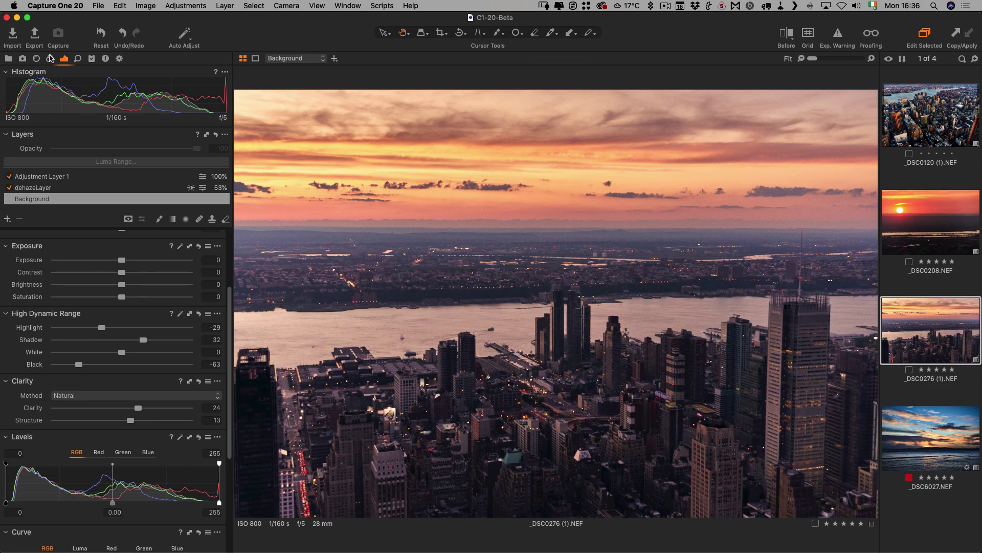
# Open portrait IMG_3108.CR2 from the Clone and Heal collection and return to the Exposure tab
pyautogui.click(8, 58)
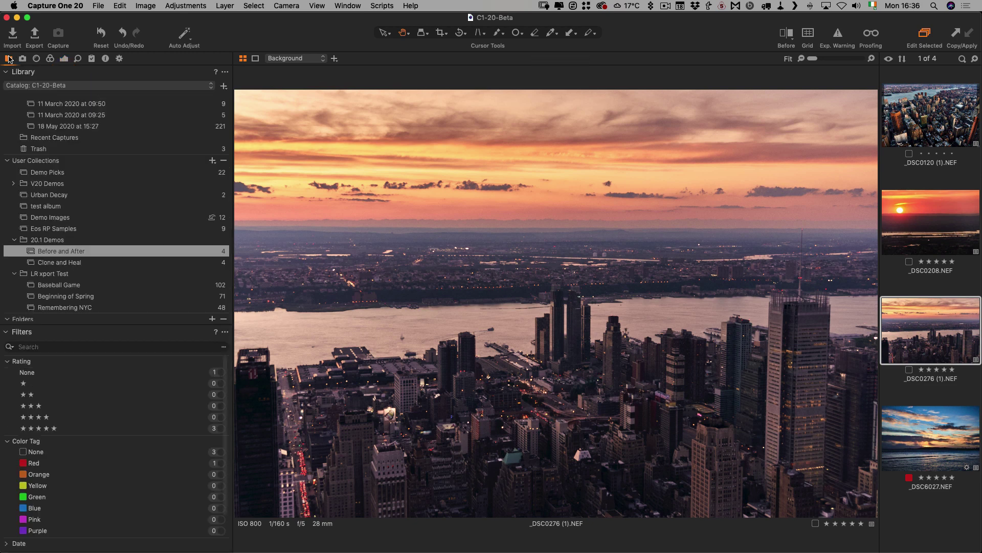
pyautogui.click(94, 262)
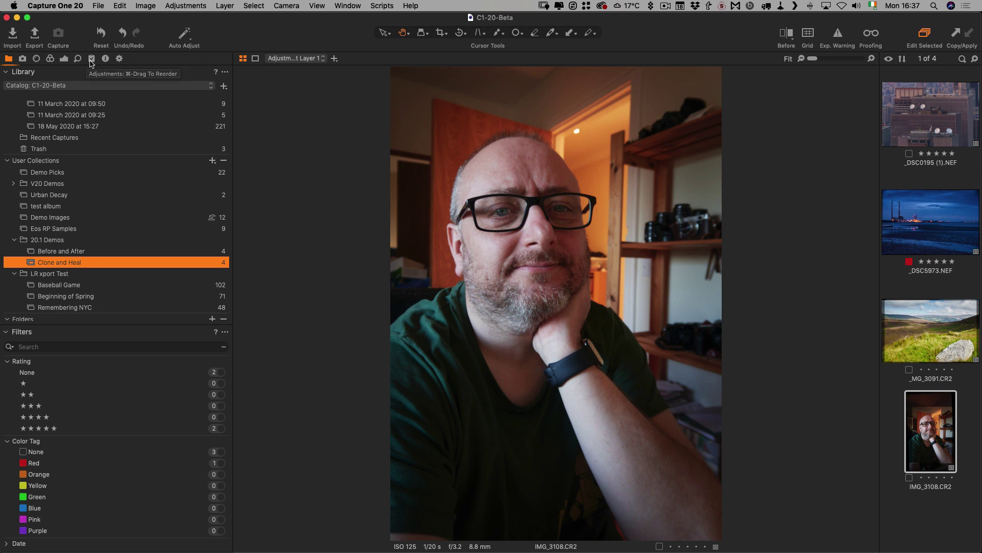
pyautogui.click(64, 59)
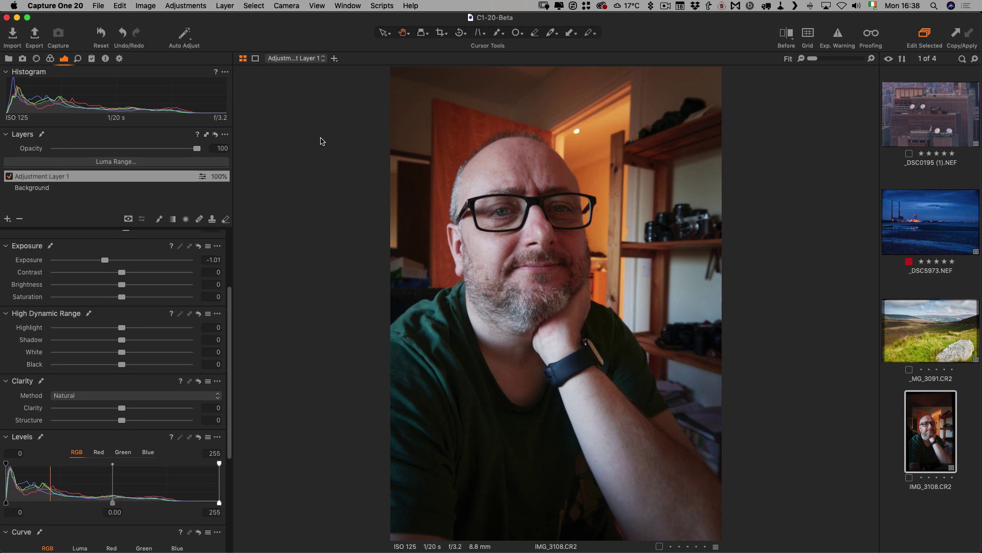
# Zoom the portrait to 100% and heal a blemish on the forehead with the healing mask brush
pyautogui.doubleClick(526, 220)
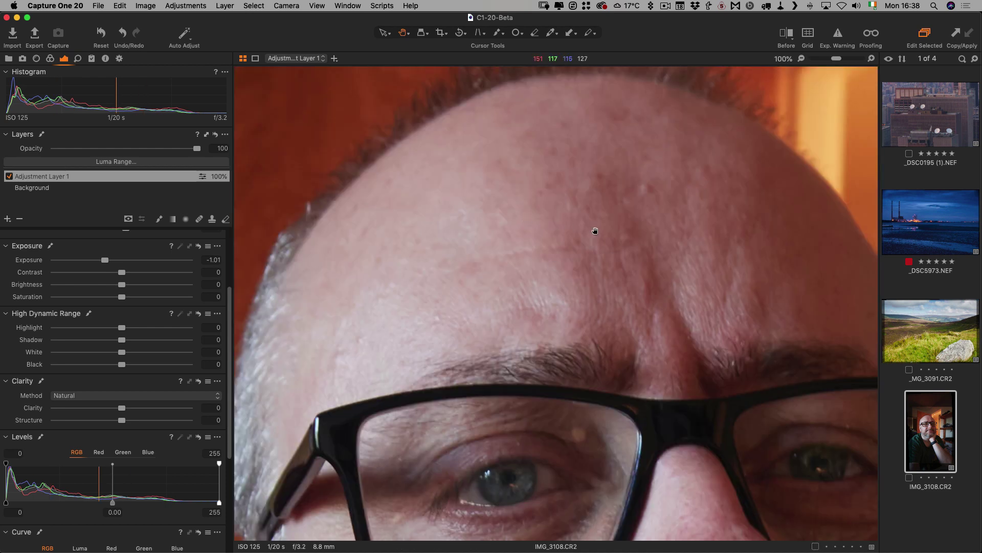
pyautogui.moveTo(594, 229); pyautogui.dragTo(600, 202)
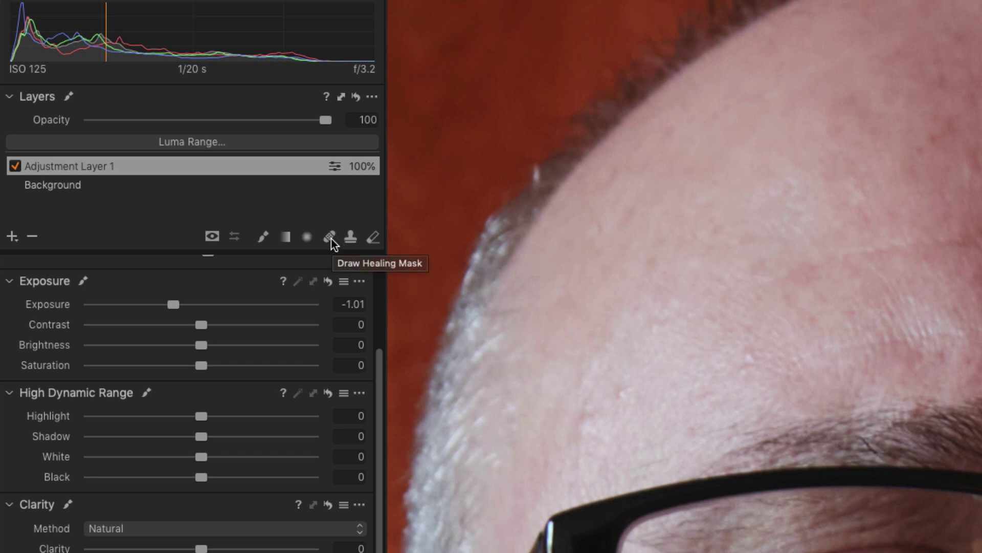
pyautogui.click(328, 237)
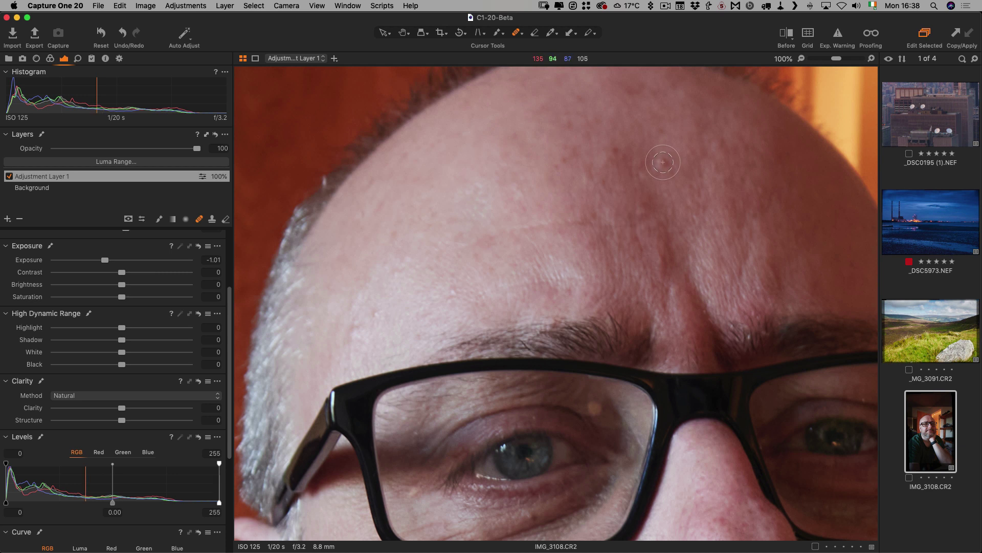
pyautogui.click(663, 163)
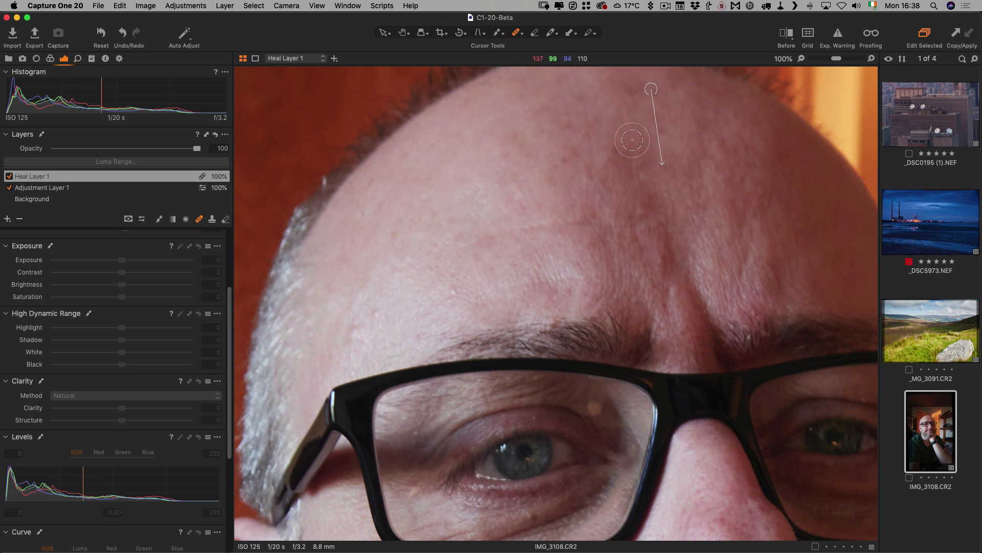
# Heal spots on the cheek and near the eye, moving each heal's source to cleaner skin
pyautogui.scroll(-10, 464, 405)
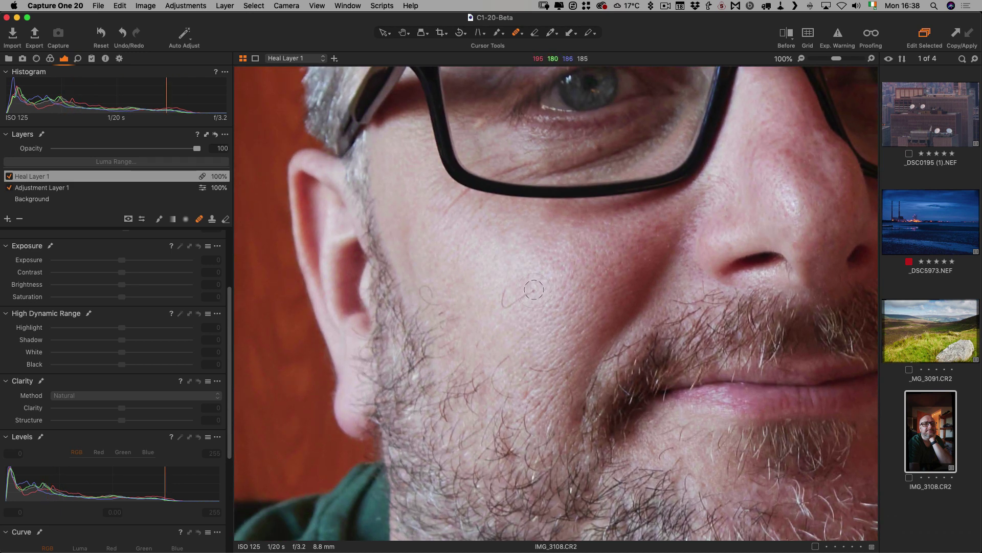
pyautogui.moveTo(536, 286)
pyautogui.mouseDown()
pyautogui.moveTo(509, 306)
pyautogui.moveTo(496, 296)
pyautogui.moveTo(504, 282)
pyautogui.mouseUp()
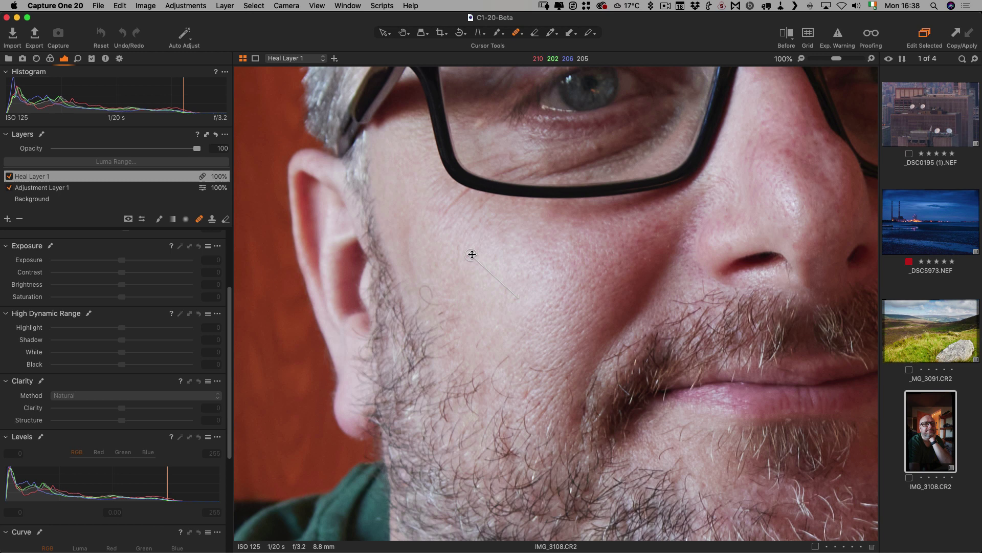
pyautogui.moveTo(475, 254)
pyautogui.mouseDown()
pyautogui.moveTo(500, 249)
pyautogui.moveTo(476, 259)
pyautogui.mouseUp()
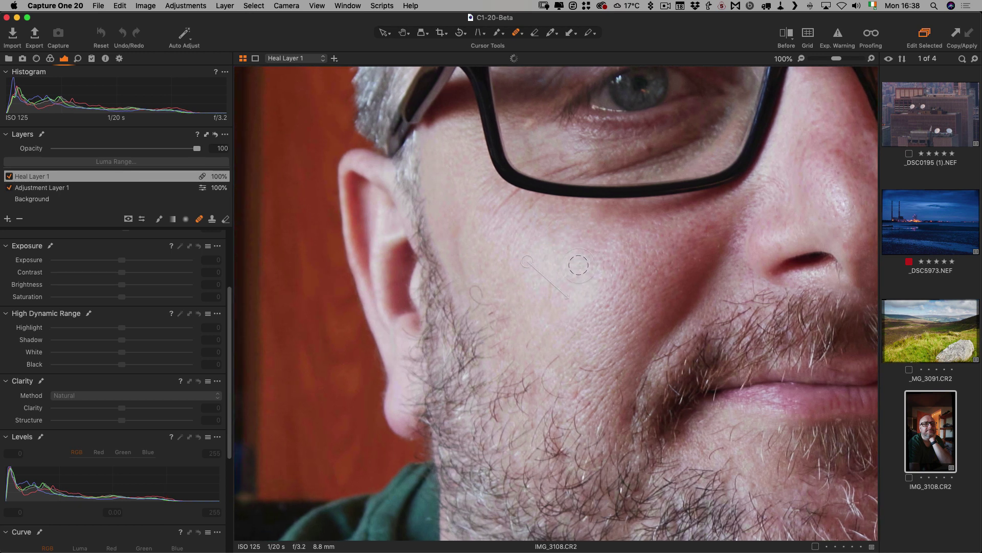
pyautogui.scroll(3, 475, 266)
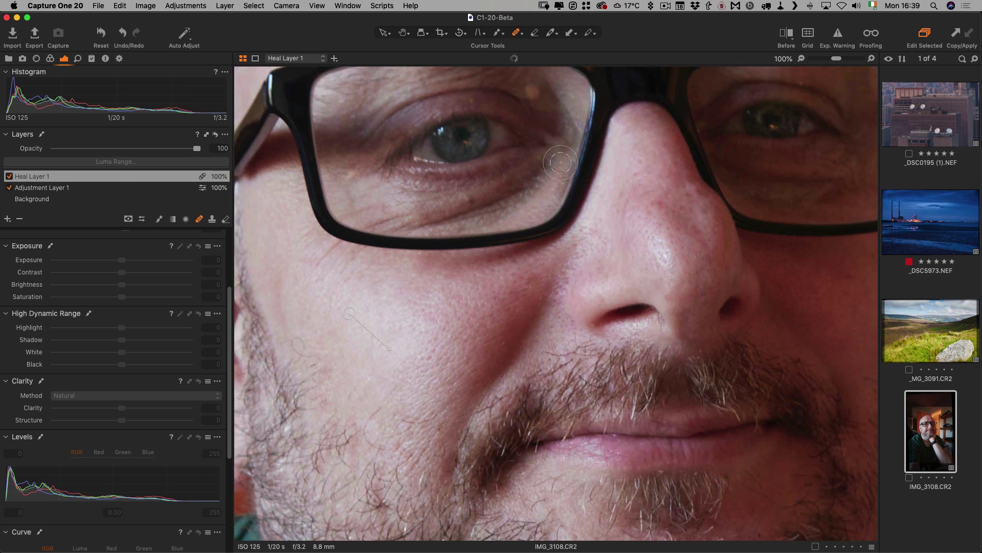
pyautogui.scroll(5, 520, 215)
pyautogui.moveTo(513, 201); pyautogui.dragTo(521, 201)
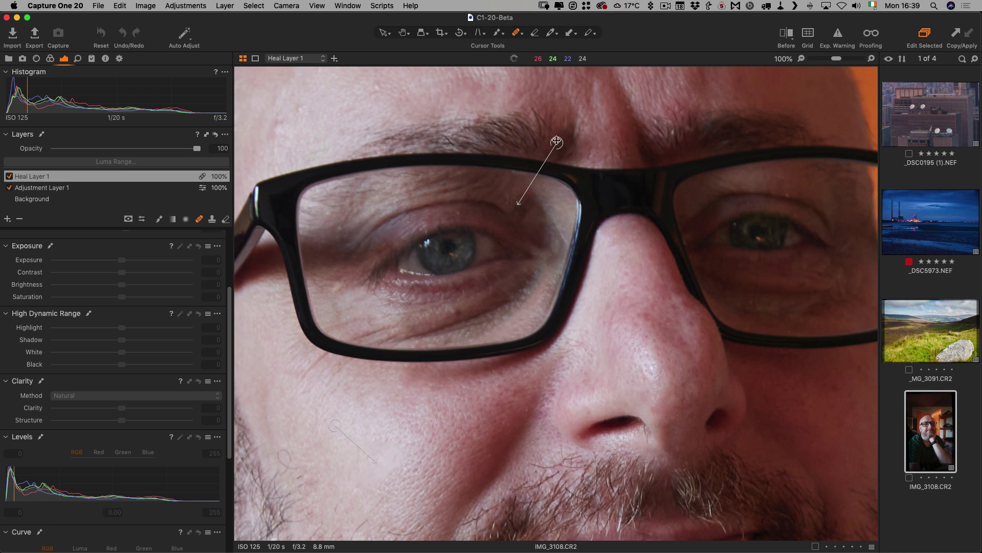
pyautogui.moveTo(555, 144); pyautogui.dragTo(483, 183)
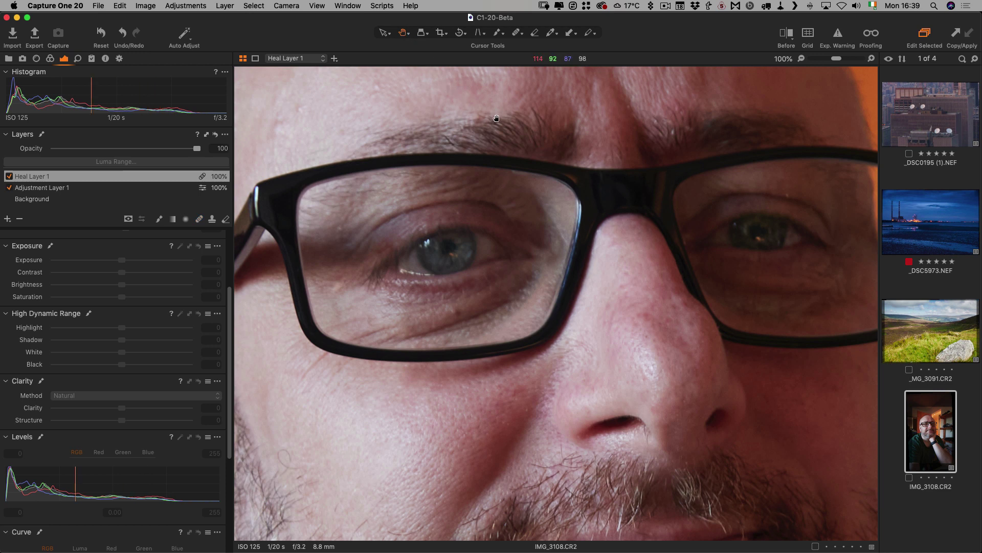
# Open landscape _MG_3091.CR2 and zoom to 100% on the distant power poles
pyautogui.press('super+0')
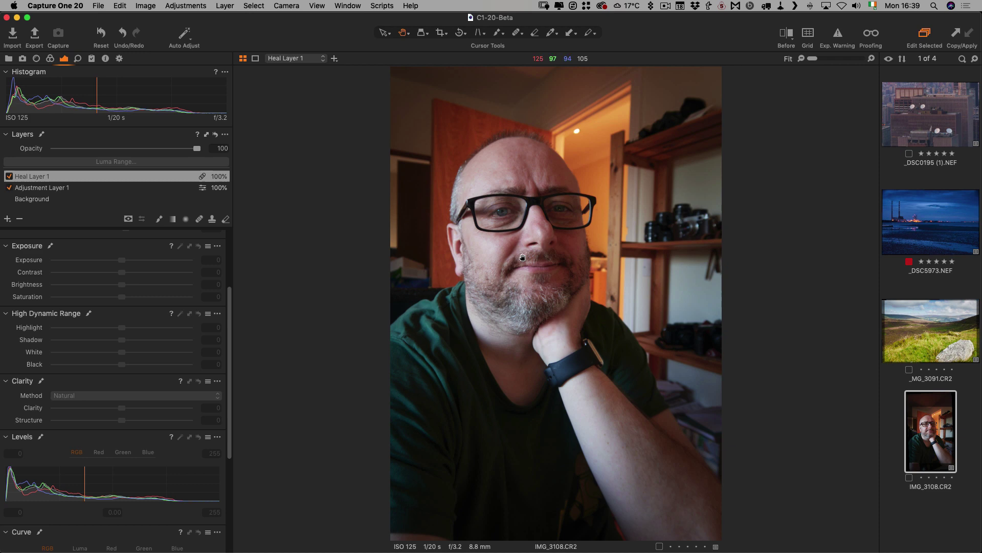
pyautogui.click(929, 326)
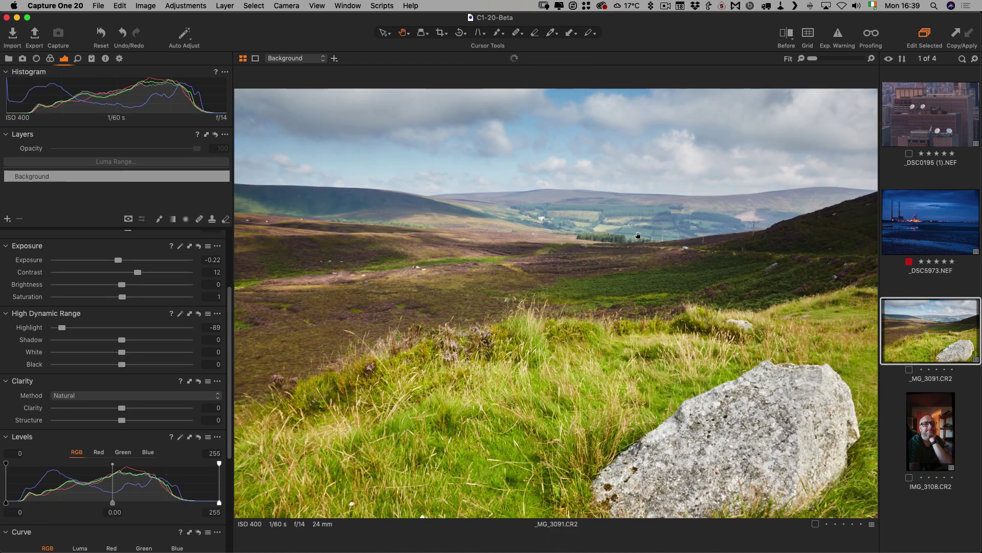
pyautogui.click(757, 234)
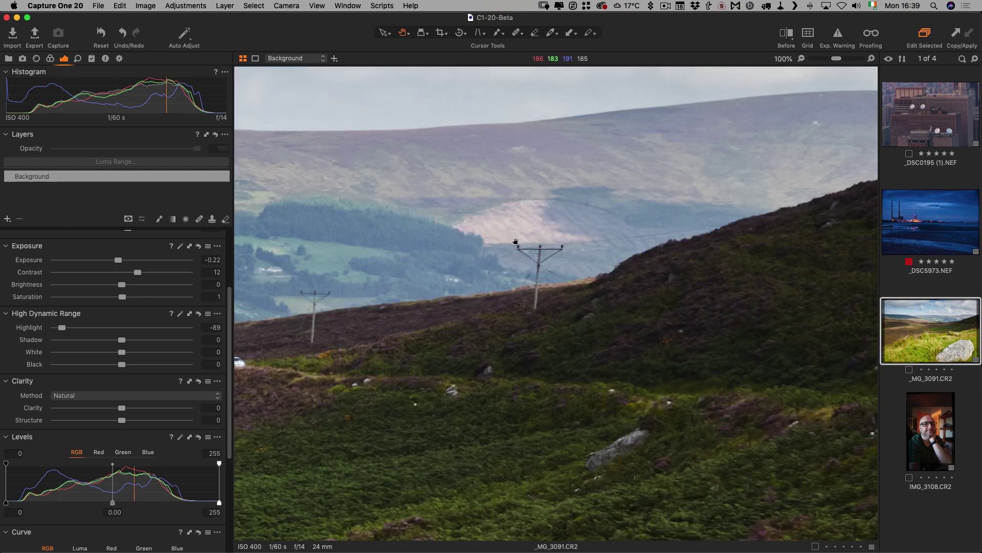
pyautogui.hscroll(-5, 493, 237)
pyautogui.scroll(-2, 493, 237)
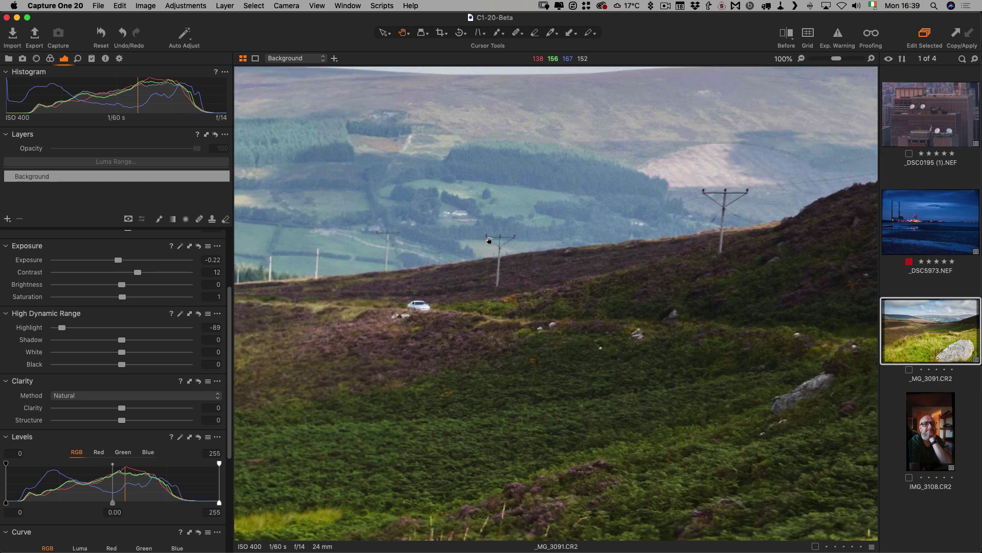
pyautogui.hscroll(2, 533, 269)
pyautogui.scroll(1, 533, 268)
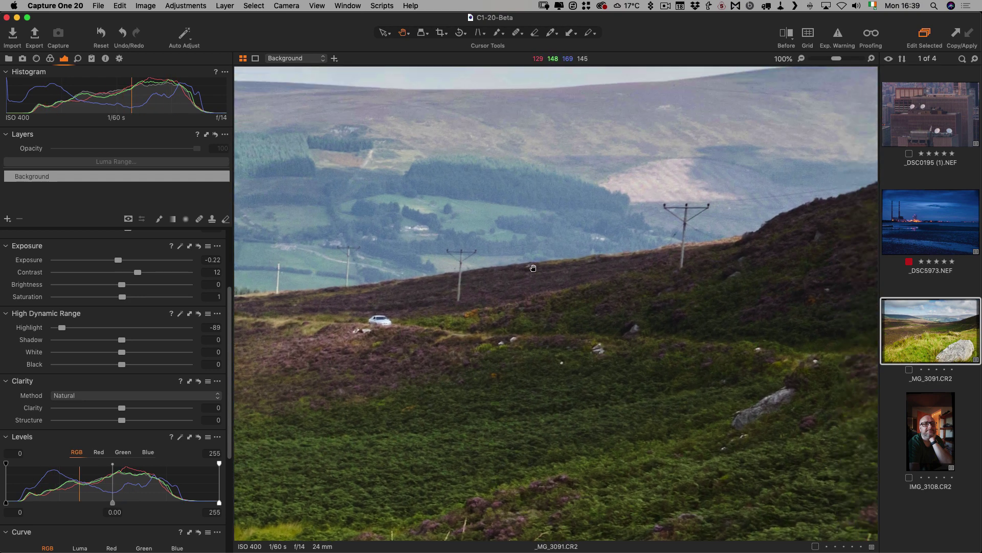
pyautogui.hscroll(5, 533, 269)
pyautogui.scroll(1, 533, 268)
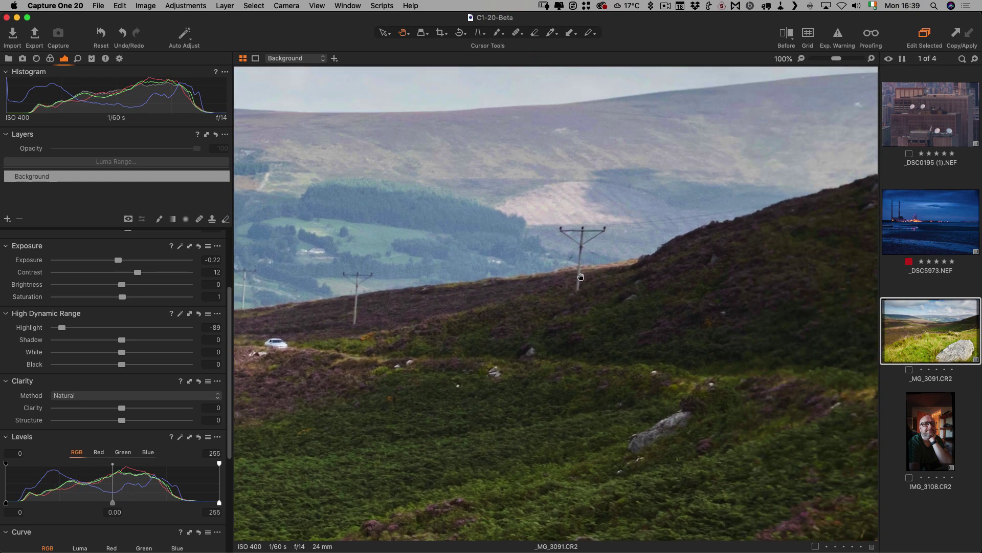
# Heal out the right power pole and adjust its source area
pyautogui.click(199, 220)
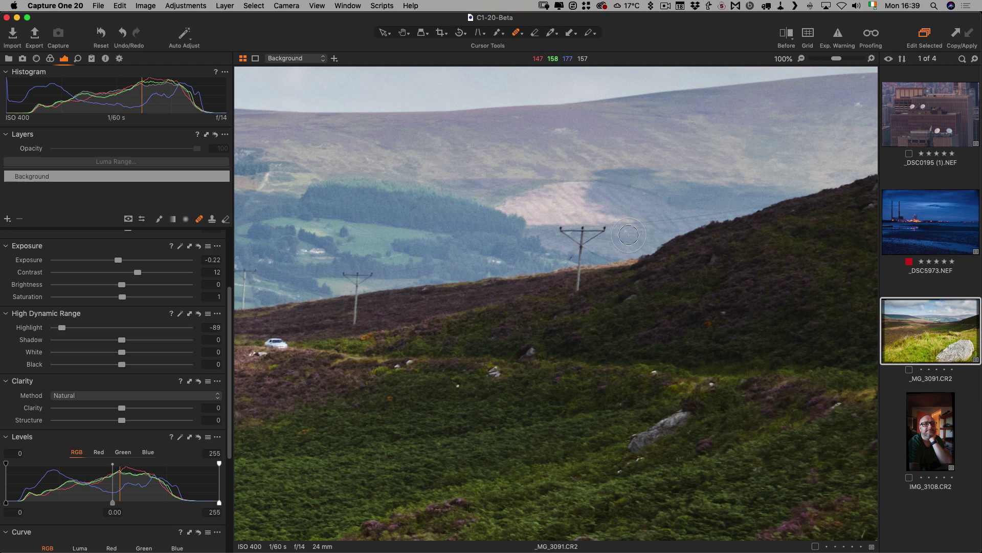
pyautogui.click(581, 244)
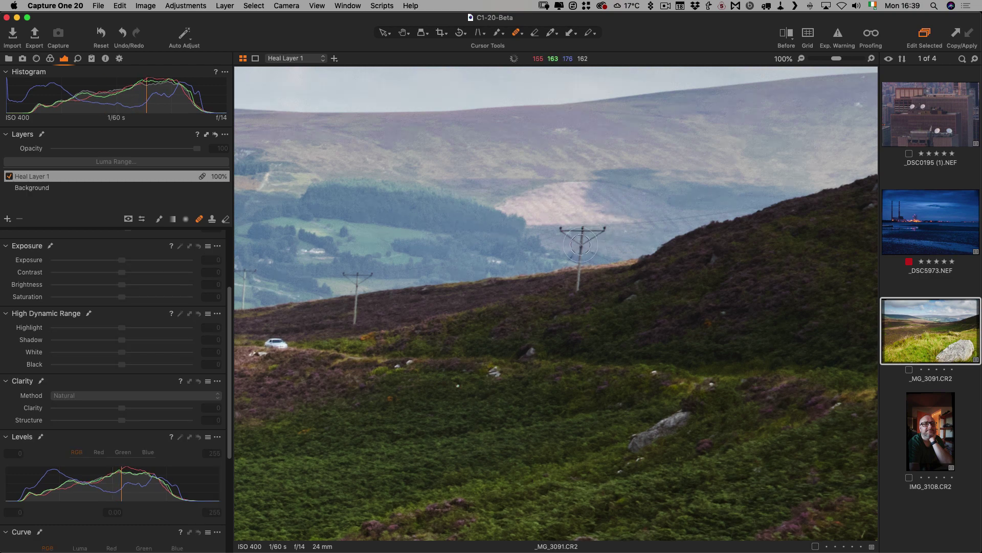
pyautogui.moveTo(583, 233)
pyautogui.mouseDown()
pyautogui.moveTo(571, 230)
pyautogui.moveTo(582, 229)
pyautogui.moveTo(576, 285)
pyautogui.moveTo(597, 277)
pyautogui.mouseUp()
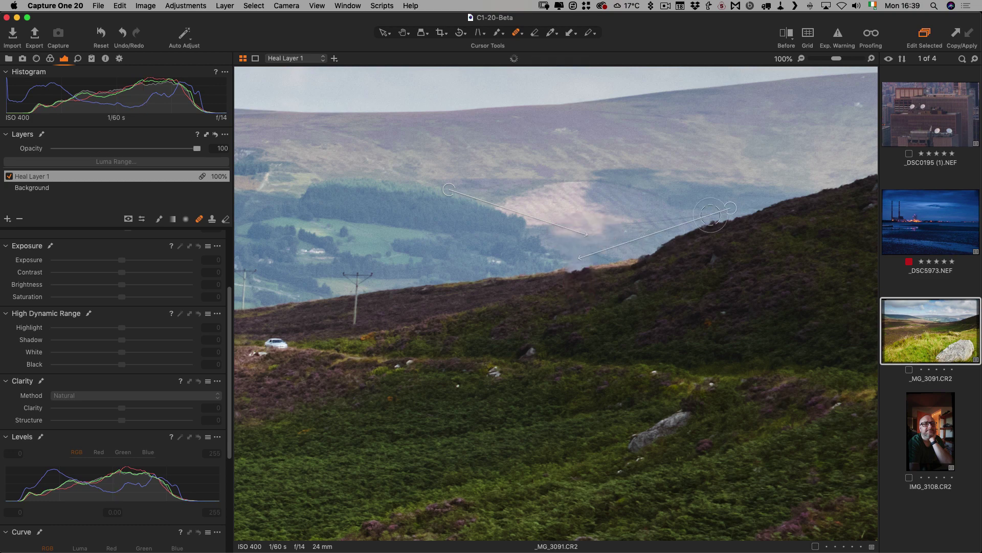
pyautogui.moveTo(731, 207)
pyautogui.mouseDown()
pyautogui.moveTo(726, 189)
pyautogui.moveTo(742, 207)
pyautogui.mouseUp()
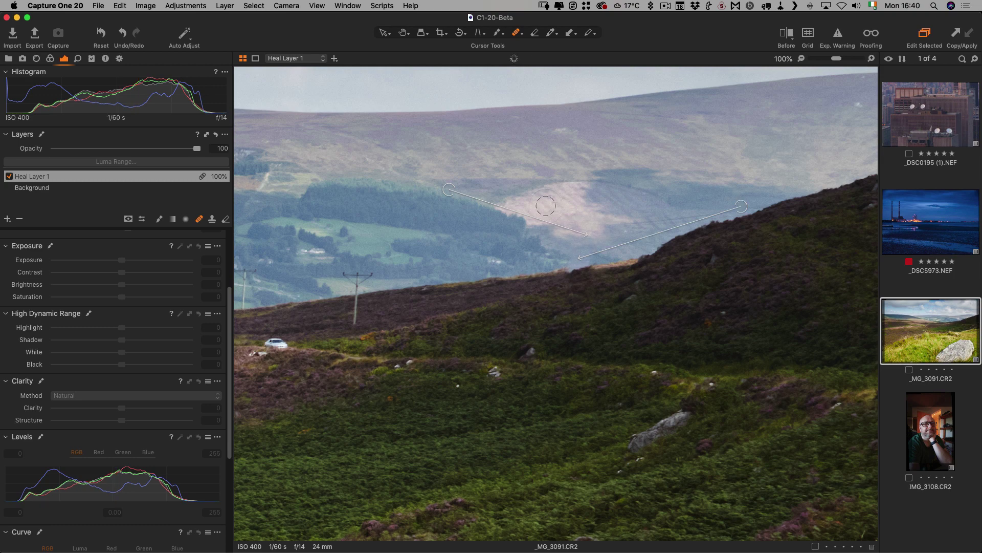
# Paint out the left and far-left power poles, softening the heal brush hardness to 11
pyautogui.moveTo(365, 271)
pyautogui.mouseDown()
pyautogui.moveTo(339, 274)
pyautogui.moveTo(356, 319)
pyautogui.moveTo(358, 272)
pyautogui.mouseUp()
pyautogui.scroll(-3, 374, 273)
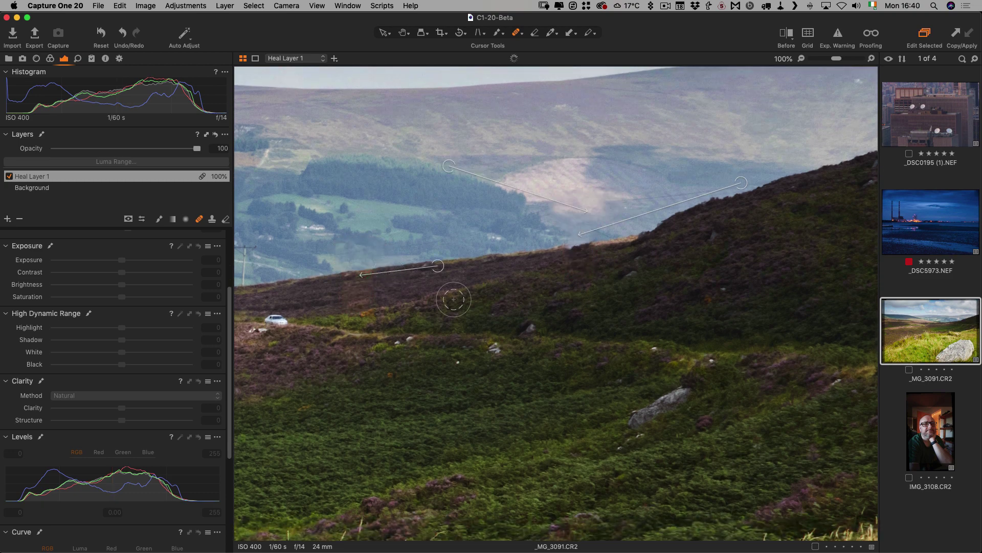
pyautogui.moveTo(327, 283); pyautogui.dragTo(512, 304)
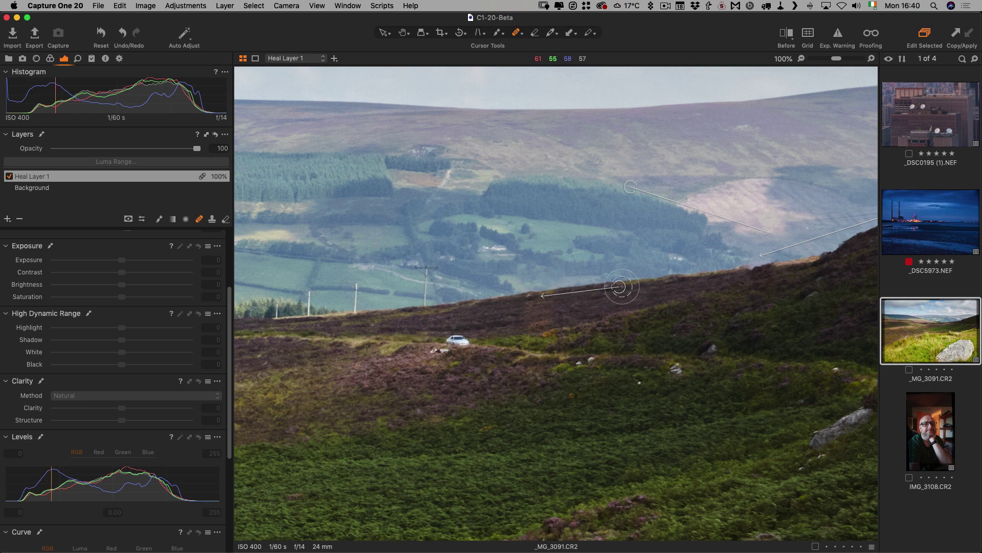
pyautogui.rightClick(619, 285)
pyautogui.click(567, 291)
pyautogui.rightClick(542, 295)
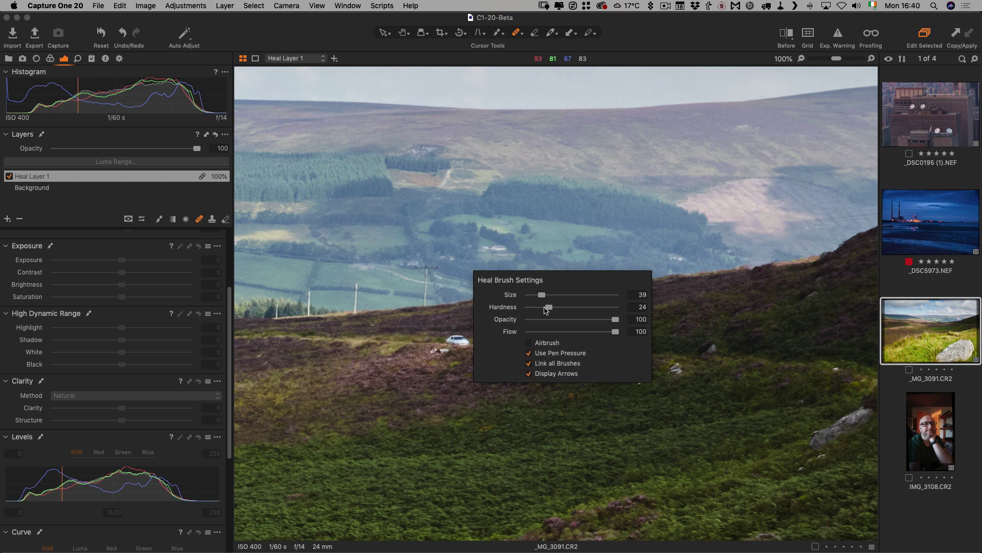
pyautogui.moveTo(549, 307); pyautogui.dragTo(538, 307)
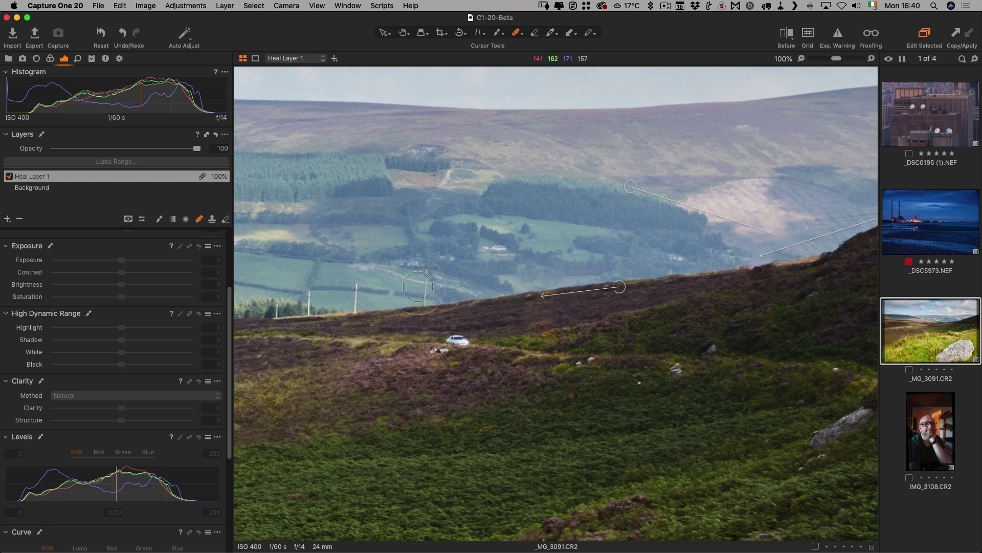
pyautogui.moveTo(425, 259); pyautogui.dragTo(423, 323)
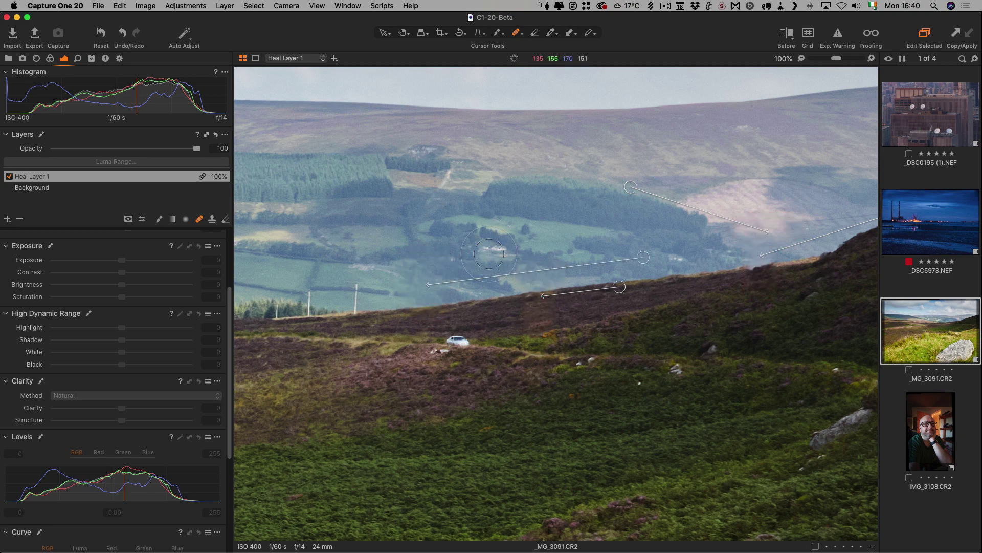
pyautogui.moveTo(500, 410); pyautogui.dragTo(509, 315)
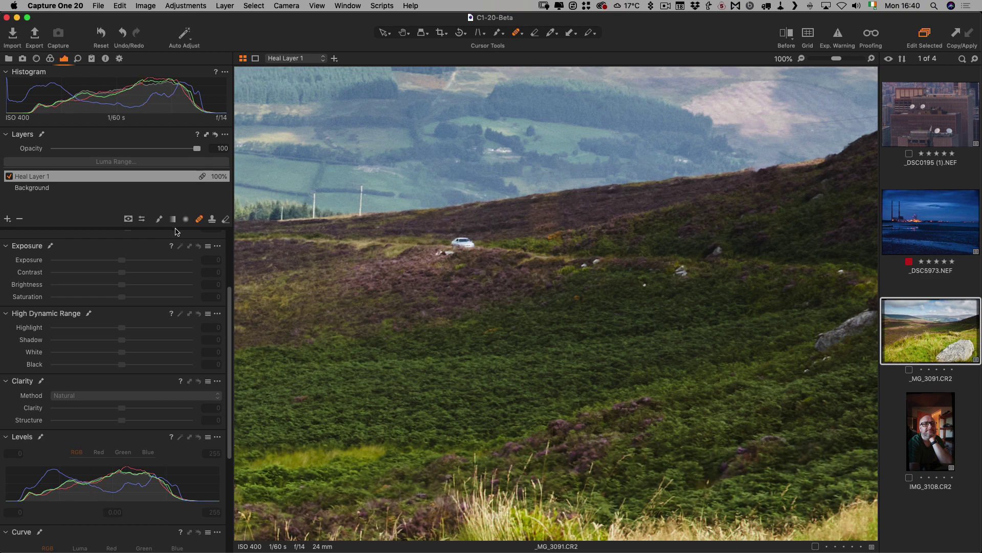
# Create Clone Layer 1, paint cloned heather over the white car, and pan to inspect the hillside
pyautogui.click(211, 220)
pyautogui.keyDown('alt'); pyautogui.click(384, 243); pyautogui.keyUp('alt')
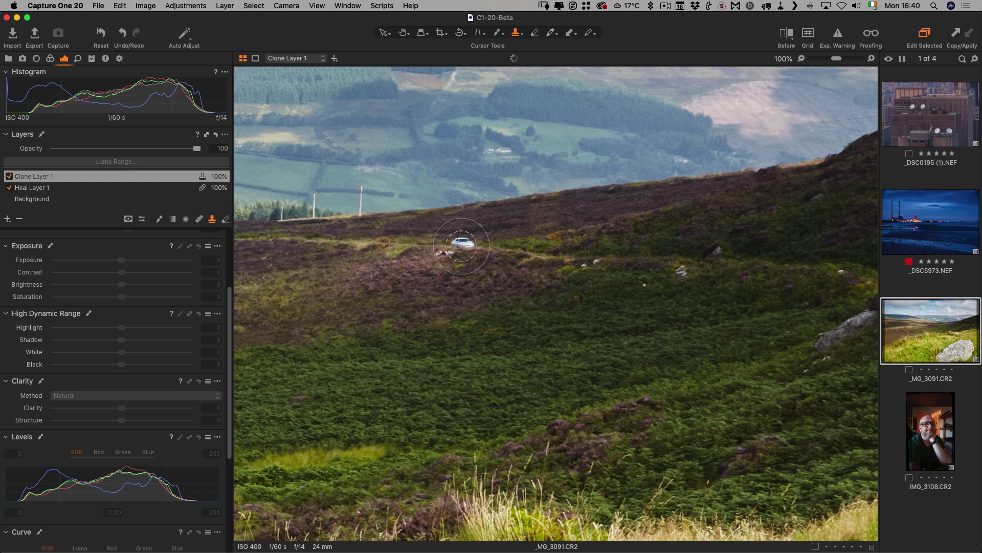
pyautogui.moveTo(460, 244); pyautogui.dragTo(455, 244)
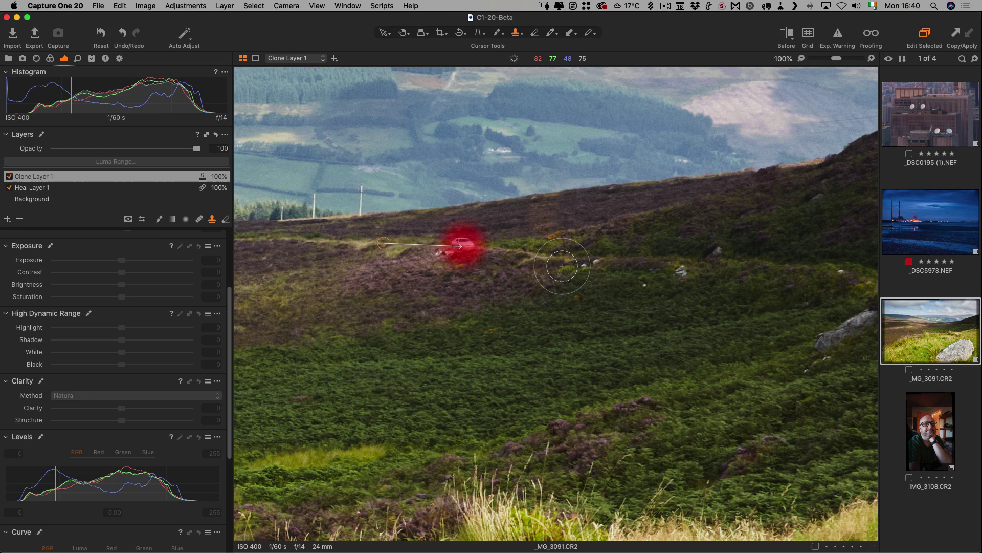
pyautogui.click(405, 34)
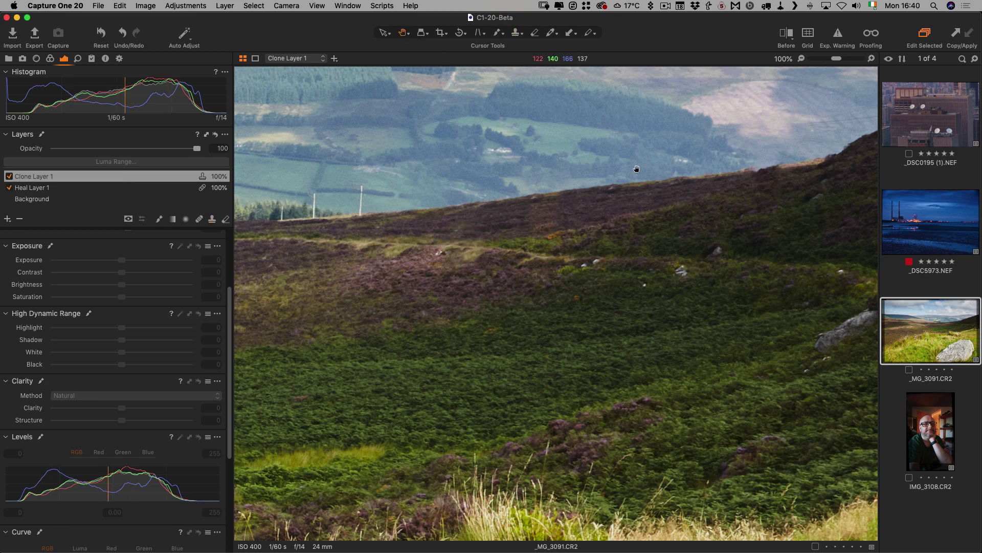
pyautogui.moveTo(636, 169); pyautogui.dragTo(478, 242)
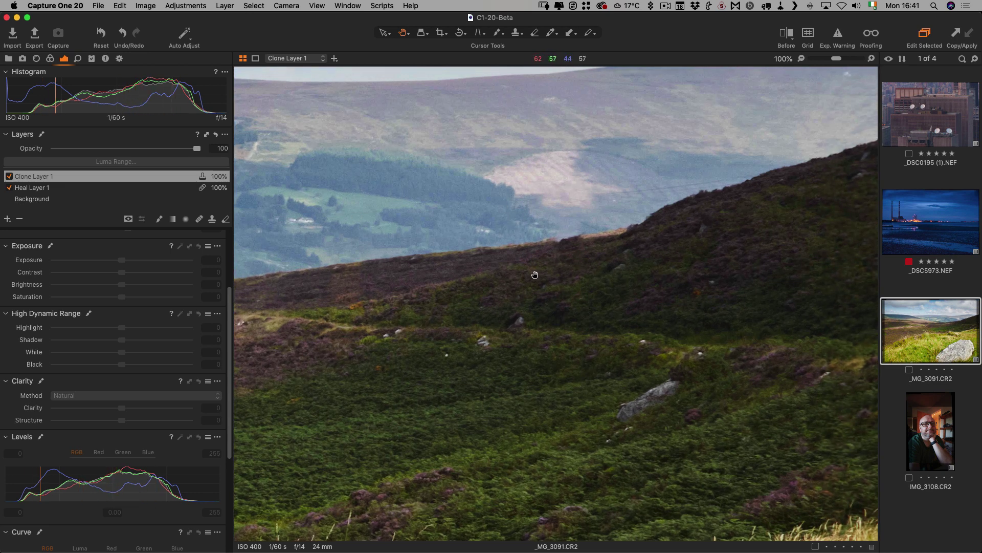
pyautogui.moveTo(455, 281); pyautogui.dragTo(640, 266)
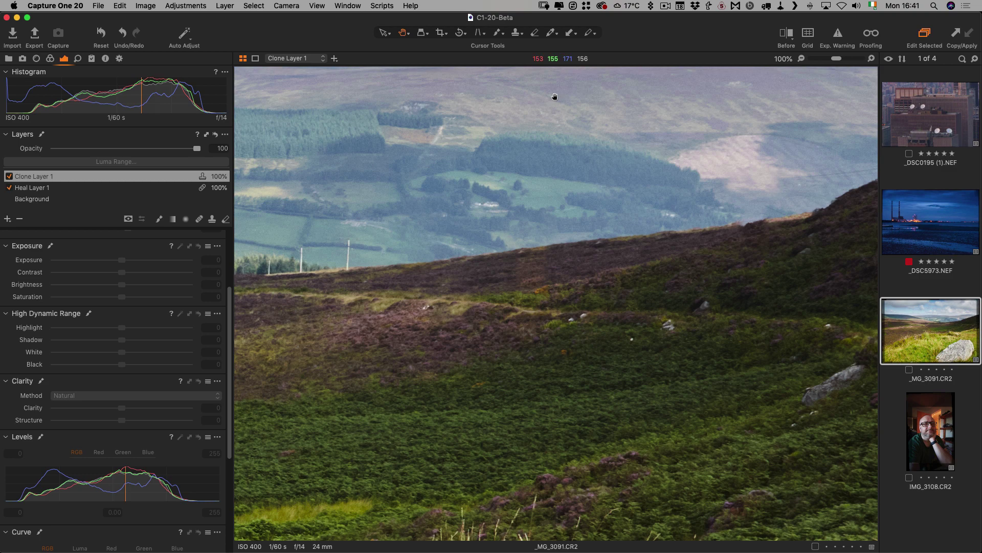
# Open _DSC0195 (1).NEF at 100% and heal away the central Sirius dish and small antenna
pyautogui.click(929, 125)
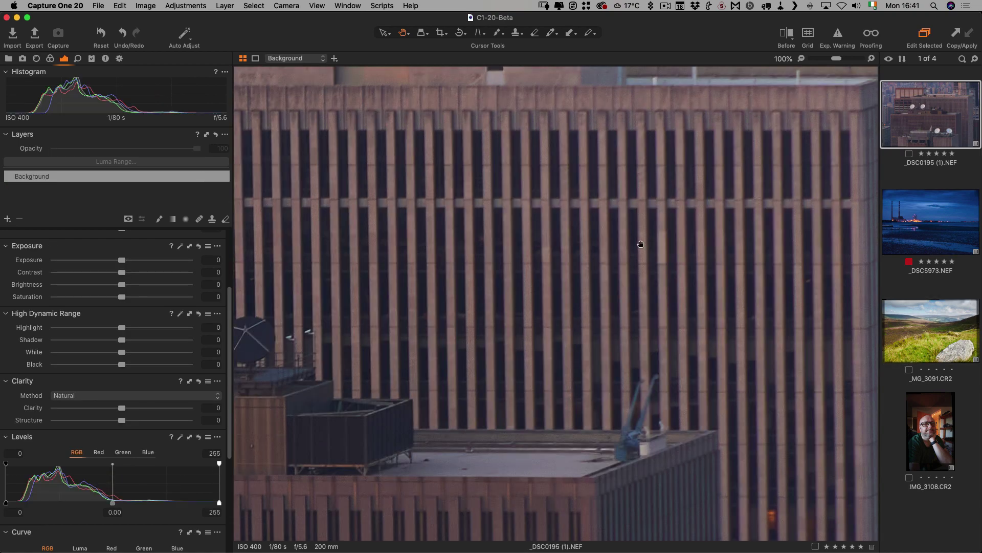
pyautogui.click(518, 269)
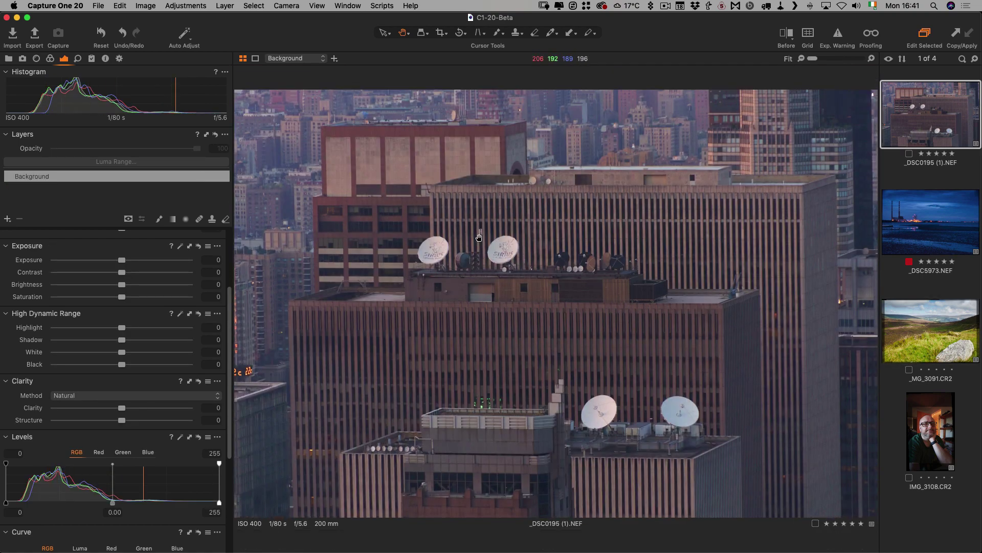
pyautogui.click(513, 263)
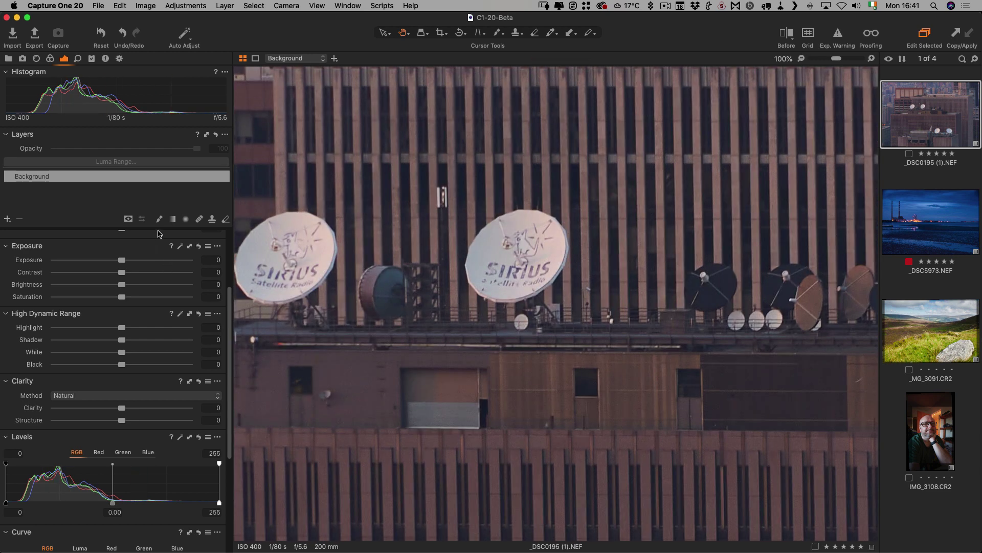
pyautogui.click(200, 220)
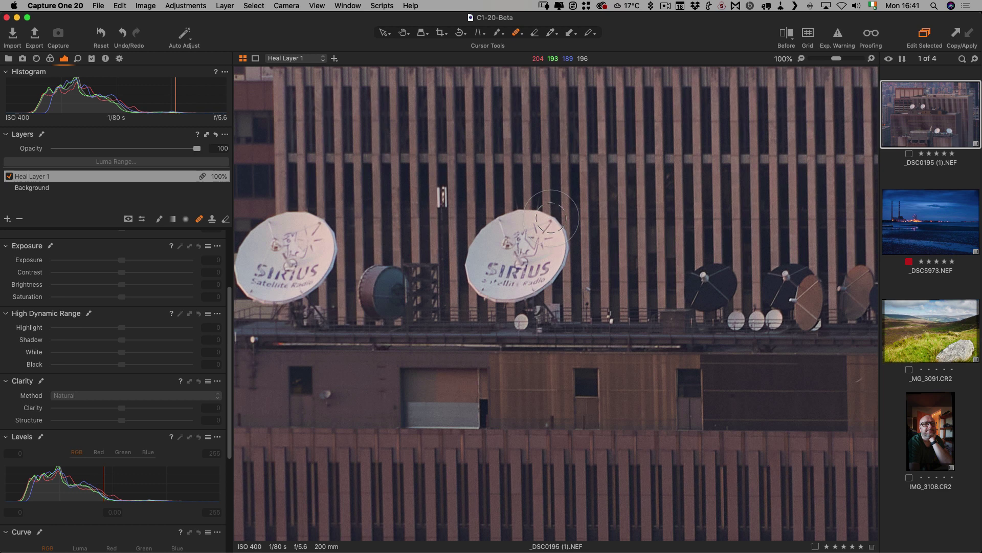
pyautogui.moveTo(534, 214)
pyautogui.mouseDown()
pyautogui.moveTo(499, 226)
pyautogui.moveTo(481, 245)
pyautogui.moveTo(563, 225)
pyautogui.moveTo(543, 276)
pyautogui.moveTo(481, 297)
pyautogui.moveTo(507, 240)
pyautogui.moveTo(525, 247)
pyautogui.moveTo(497, 251)
pyautogui.moveTo(507, 266)
pyautogui.mouseUp()
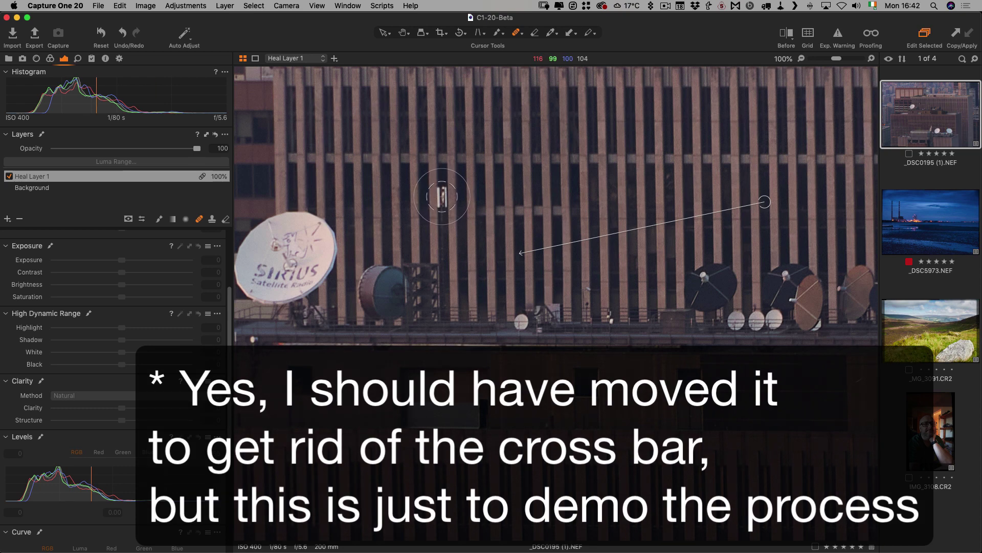
pyautogui.press('m')
pyautogui.moveTo(441, 201); pyautogui.dragTo(443, 199)
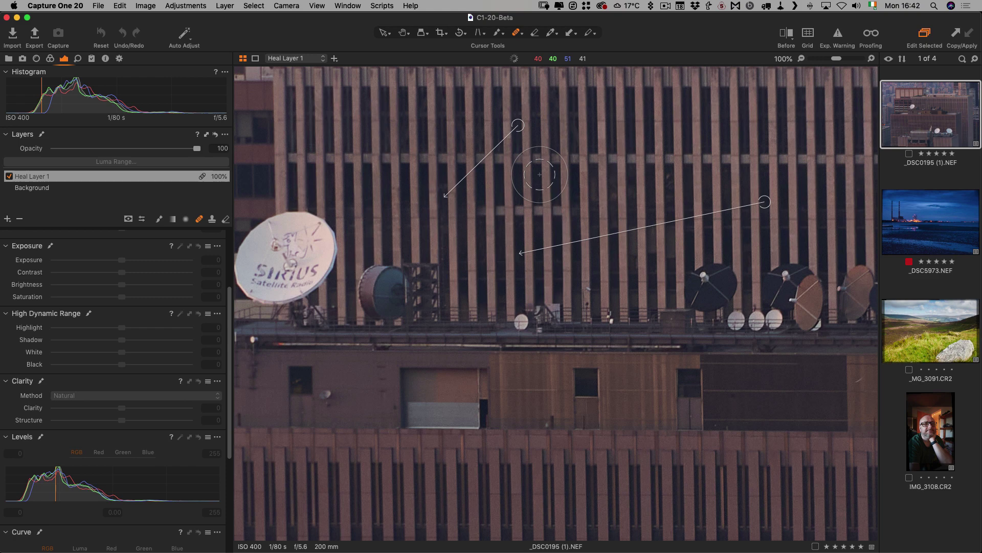
# Toggle Heal Layer 1 off and on to compare the dish before and after, then select _DSC5973.NEF
pyautogui.press('h')
pyautogui.press('super+0')
pyautogui.click(9, 176)
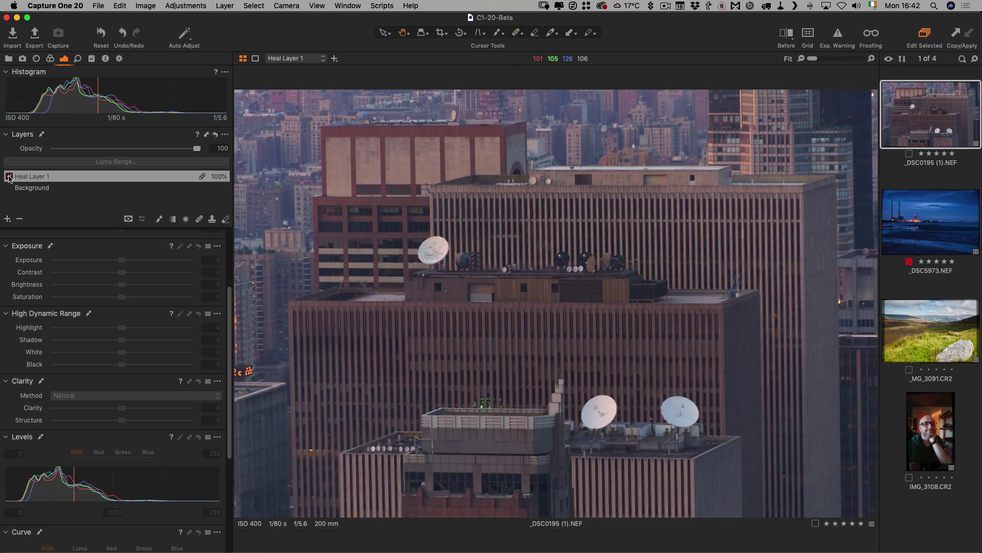
pyautogui.click(9, 176)
pyautogui.click(9, 176)
pyautogui.click(9, 176)
pyautogui.click(9, 176)
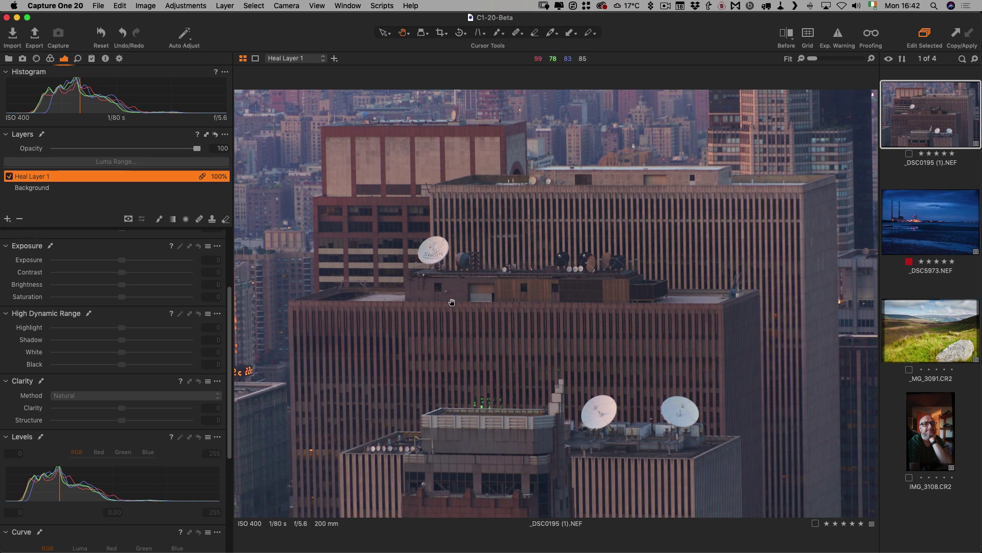
pyautogui.click(919, 234)
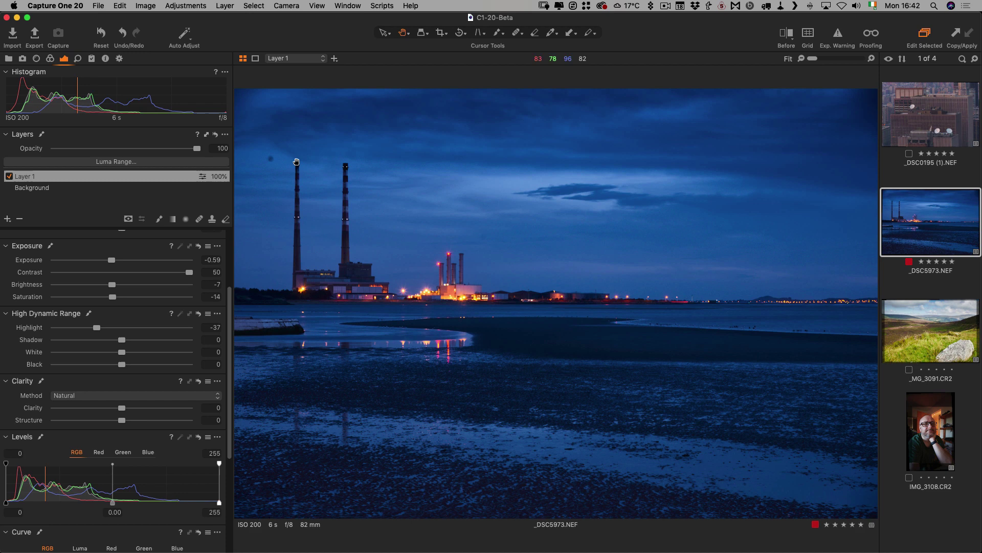
# Zoom to 100% on the sky above the chimneys, heal two dark spots, then fit the photo in view
pyautogui.doubleClick(278, 162)
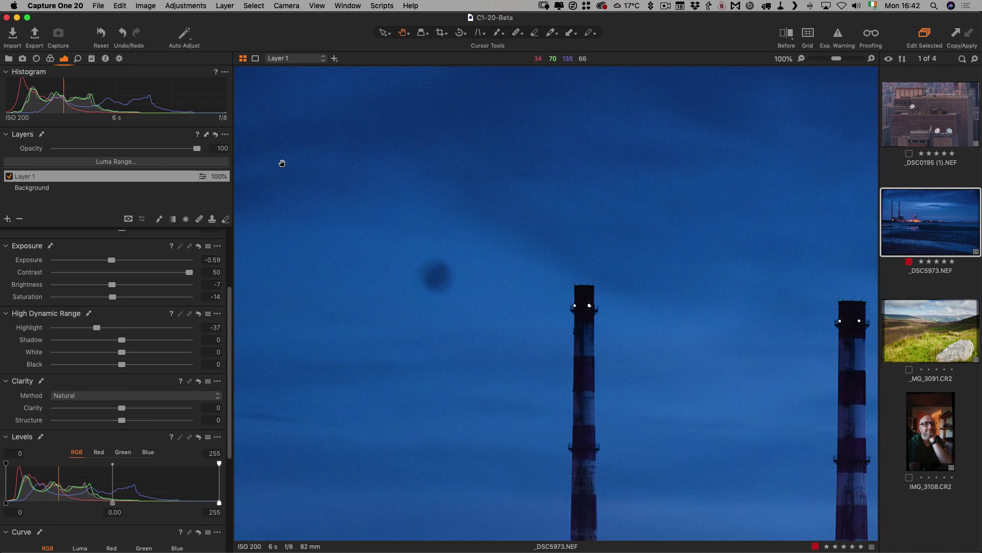
pyautogui.click(200, 219)
pyautogui.click(442, 267)
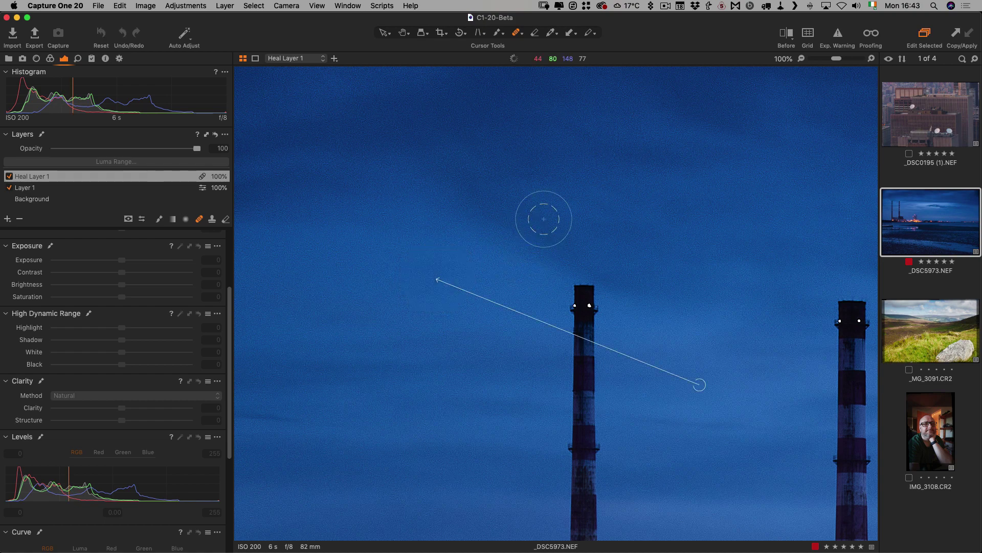
pyautogui.moveTo(709, 224); pyautogui.dragTo(333, 153)
pyautogui.moveTo(630, 267); pyautogui.dragTo(250, 206)
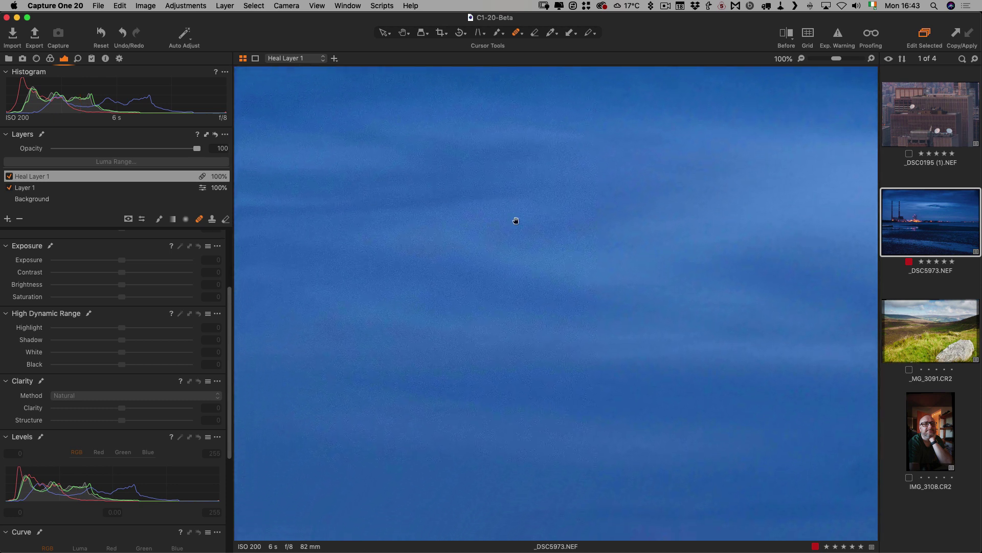
pyautogui.moveTo(515, 220)
pyautogui.mouseDown()
pyautogui.moveTo(244, 266)
pyautogui.moveTo(318, 249)
pyautogui.moveTo(561, 145)
pyautogui.moveTo(438, 138)
pyautogui.moveTo(349, 95)
pyautogui.mouseUp()
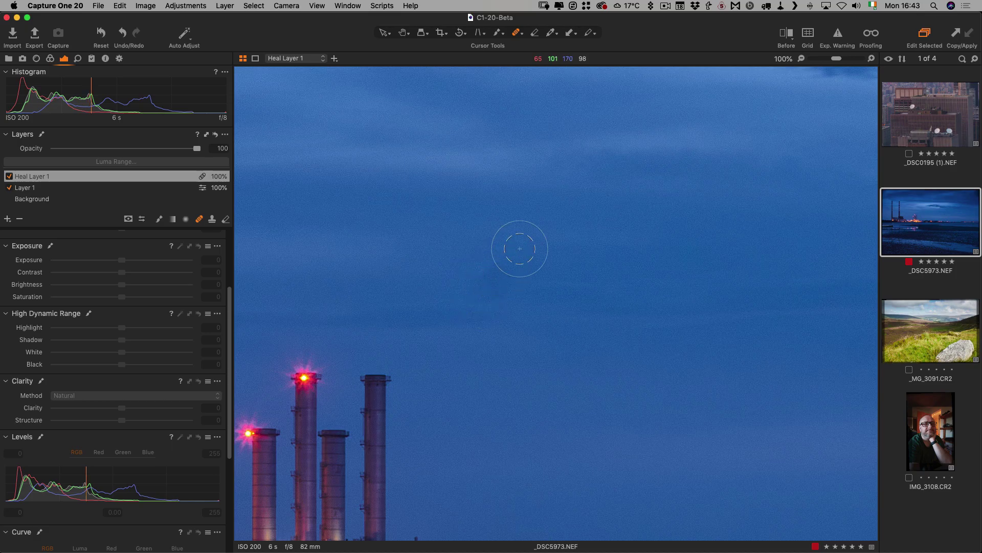
pyautogui.moveTo(503, 275); pyautogui.dragTo(484, 279)
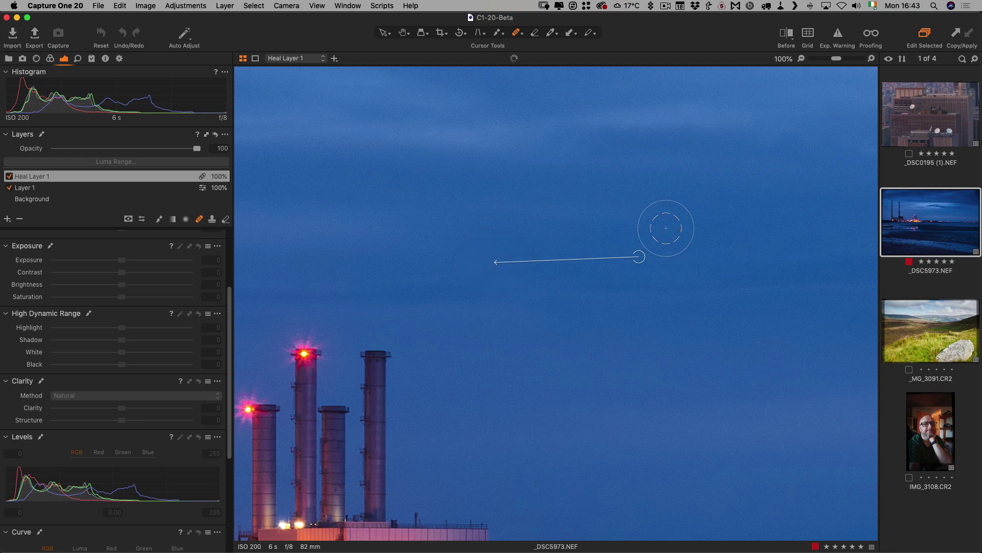
pyautogui.press('h')
pyautogui.click(487, 226)
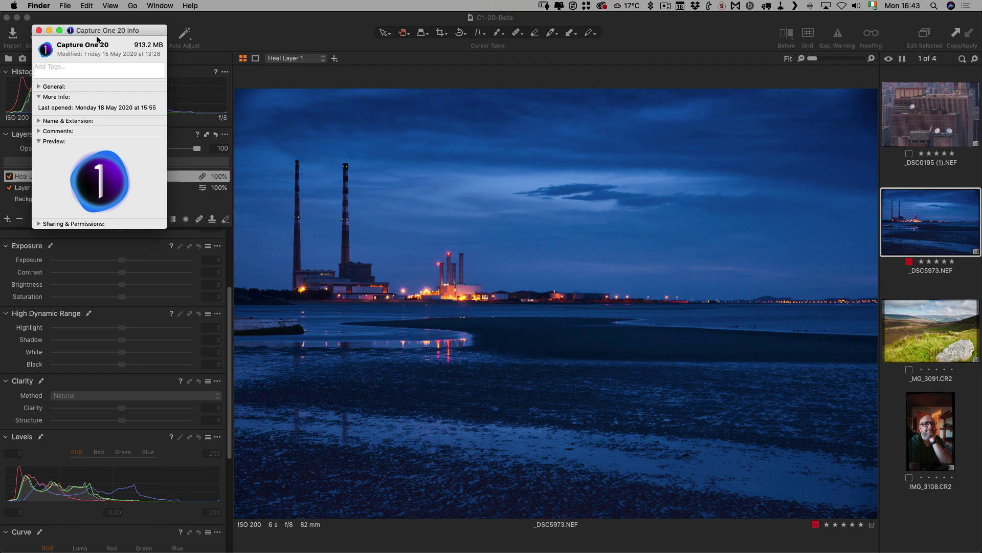
# Drag the Capture One 20 Get Info window toward the centre of the screen
pyautogui.moveTo(97, 40); pyautogui.dragTo(456, 114)
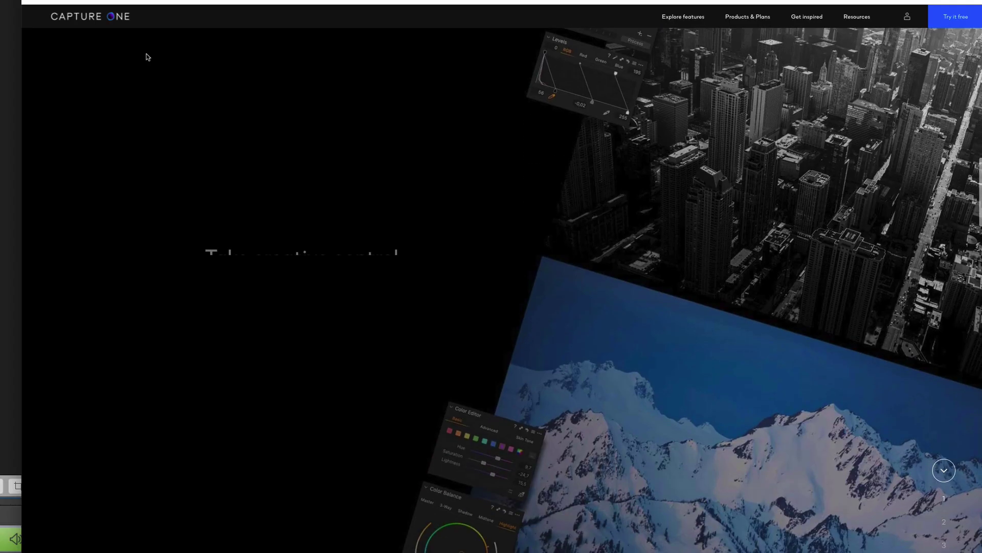
# Open the Buy Capture One for Nikon page on captureone.com, then switch back to Capture One 20
pyautogui.scroll(-3, 147, 56)
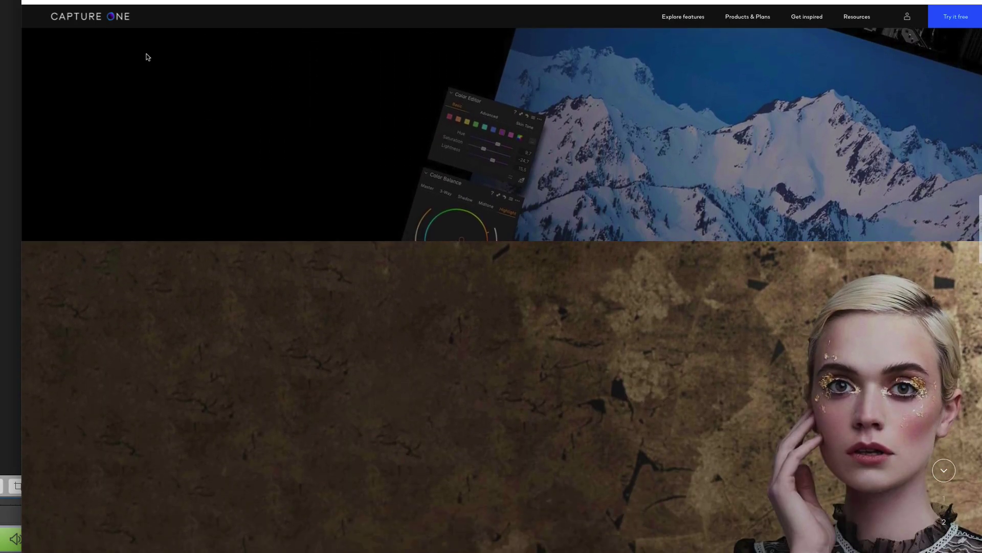
pyautogui.scroll(-10, 147, 56)
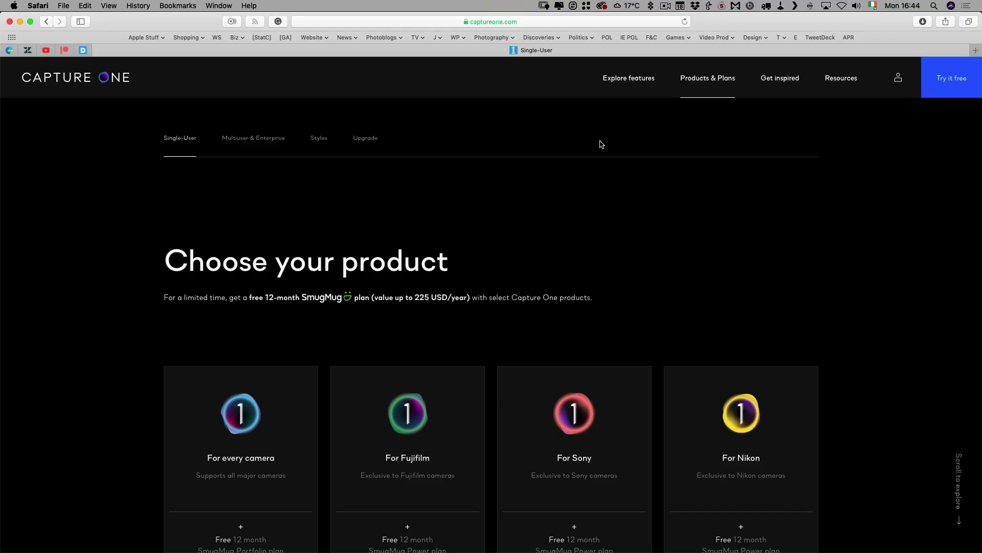
pyautogui.scroll(-5, 598, 145)
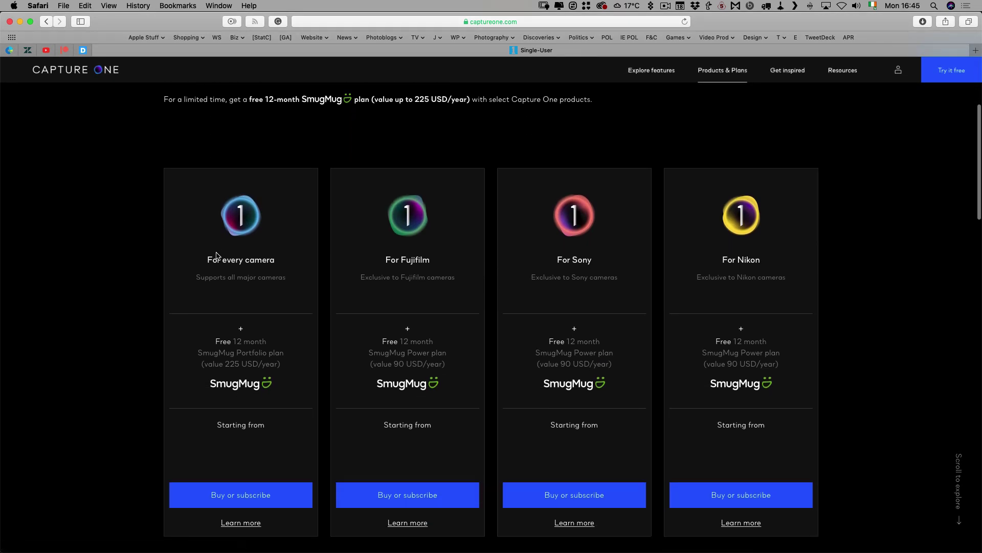
pyautogui.click(751, 227)
pyautogui.scroll(-3, 651, 210)
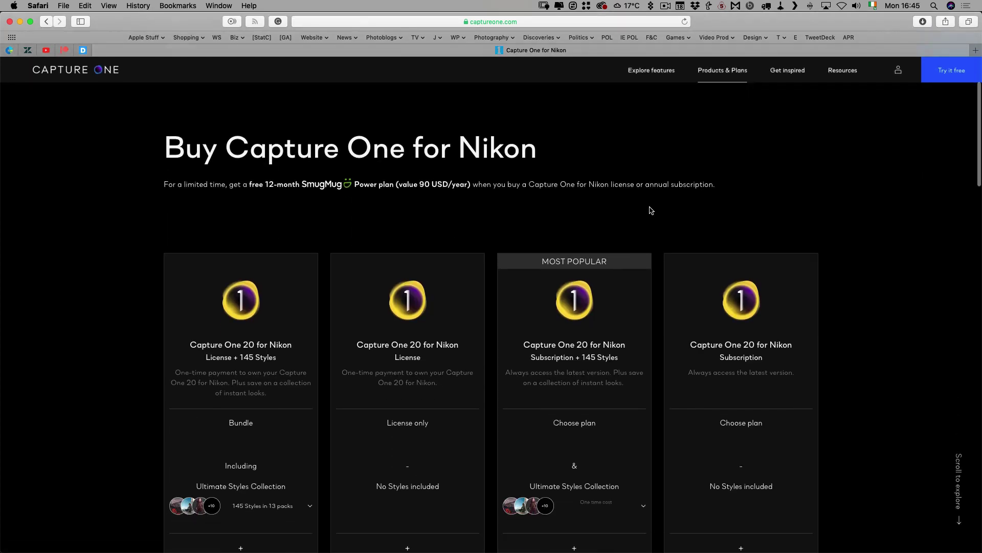
pyautogui.press('super+Tab')
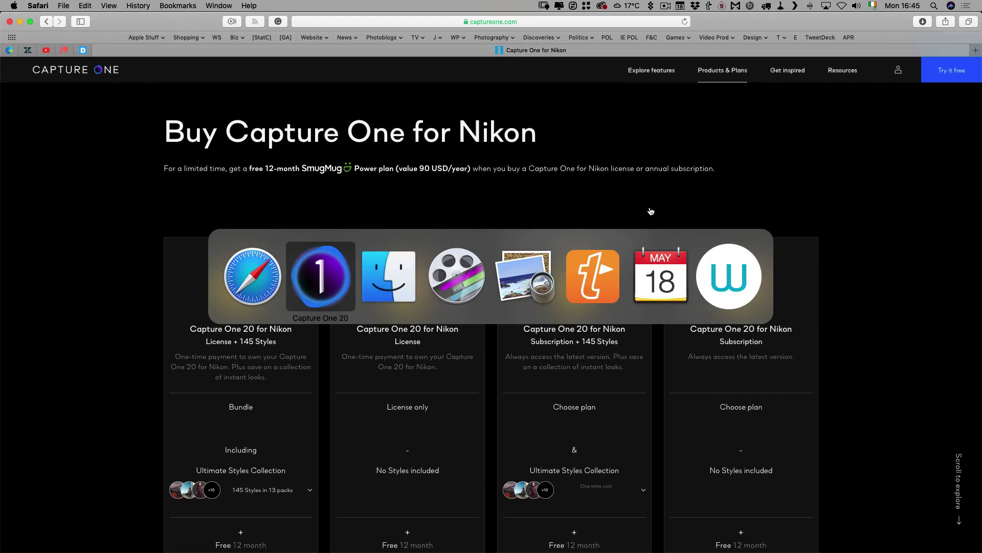